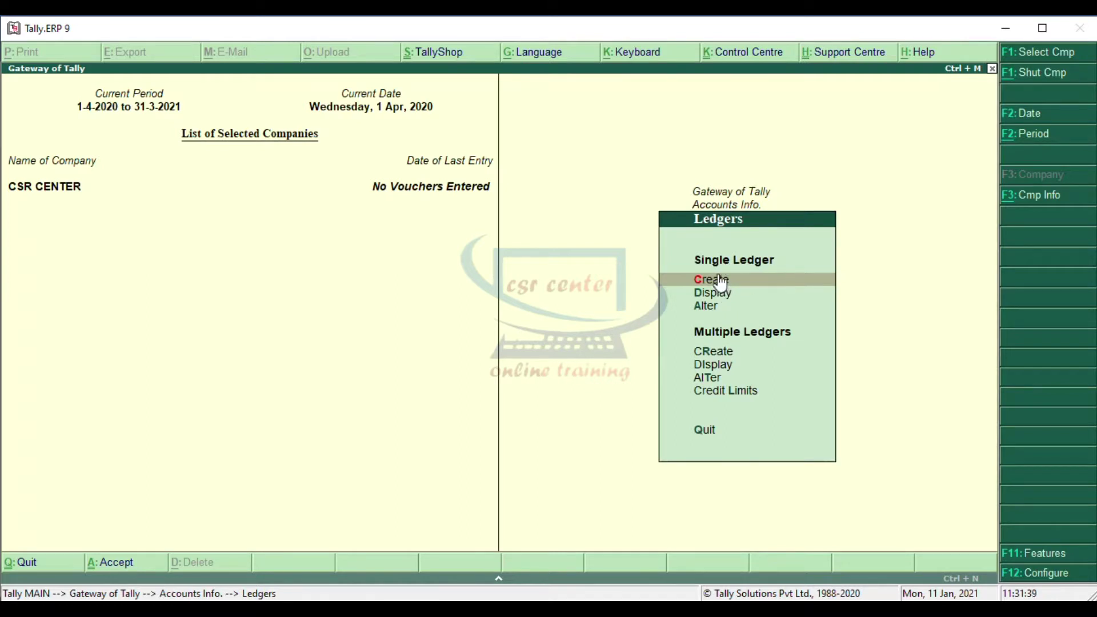
Step: Start a new single ledger named Rent Deposit and place it under the Deposits (Asset) group
{"action": "left_click", "coordinate": [729, 280]}
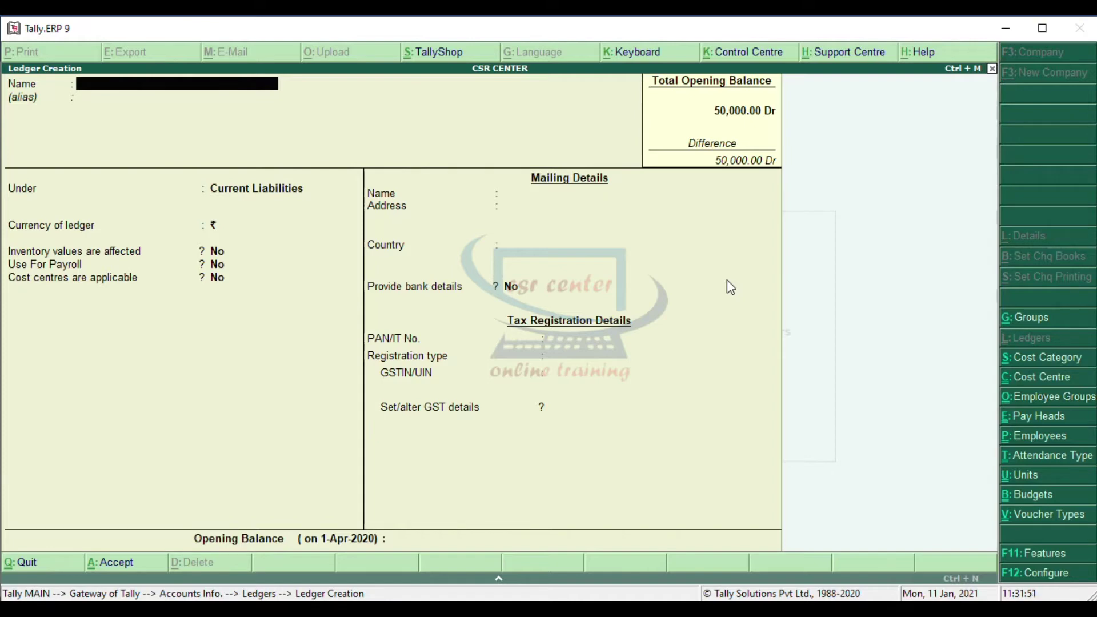
{"action": "left_click", "coordinate": [995, 601]}
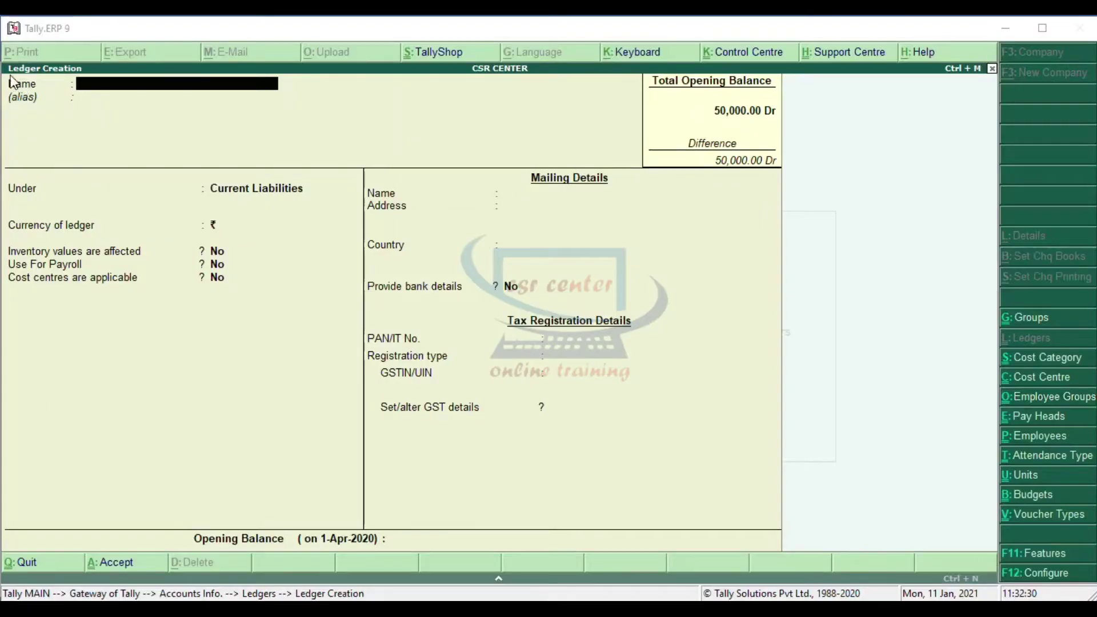
{"action": "left_click", "coordinate": [95, 90]}
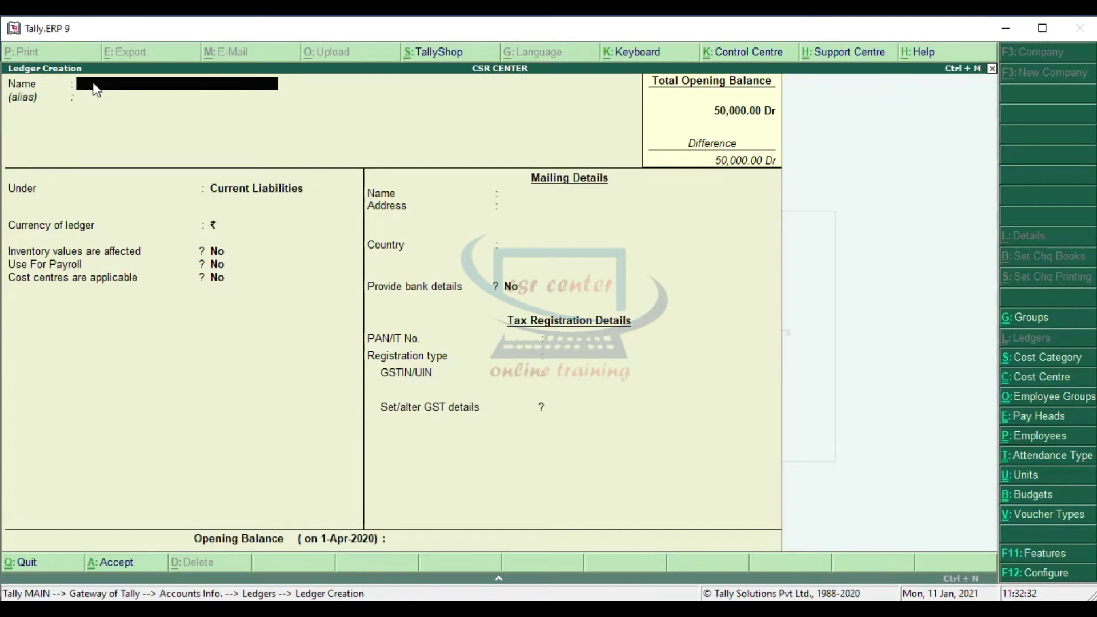
{"action": "type", "text": "Rent Deposit"}
{"action": "key", "text": "Return"}
{"action": "key", "text": "Return"}
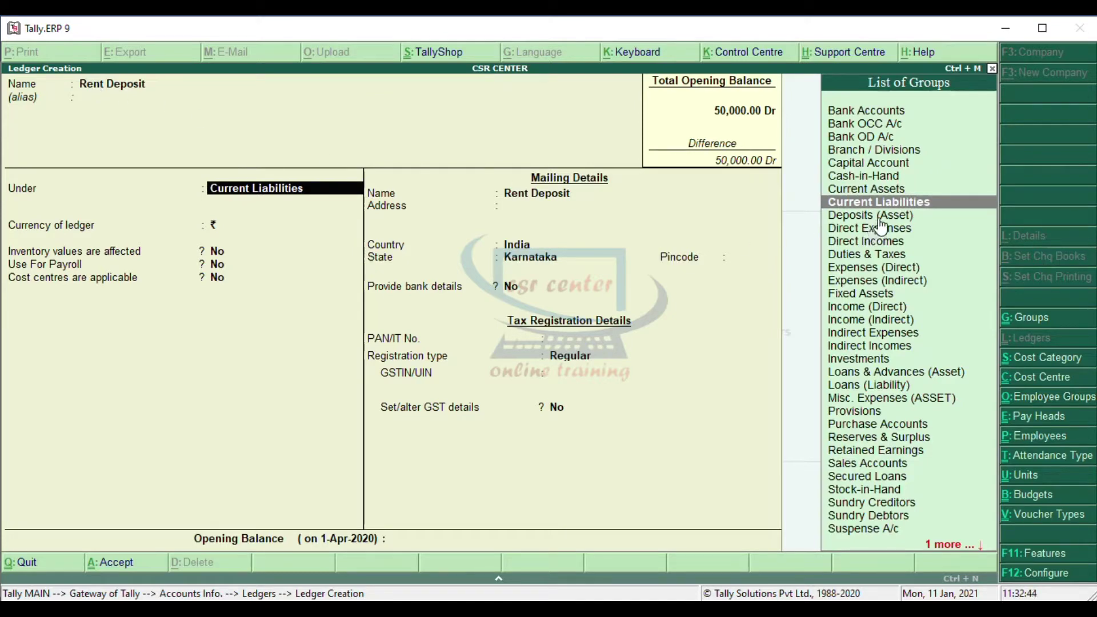
{"action": "left_click", "coordinate": [911, 220]}
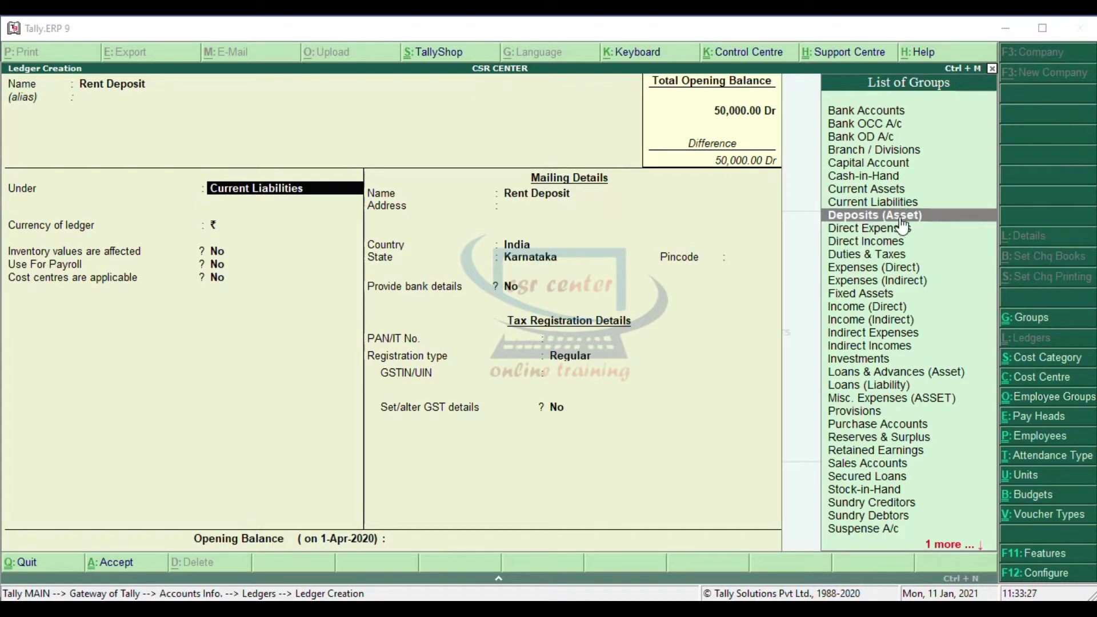
{"action": "left_click", "coordinate": [901, 217]}
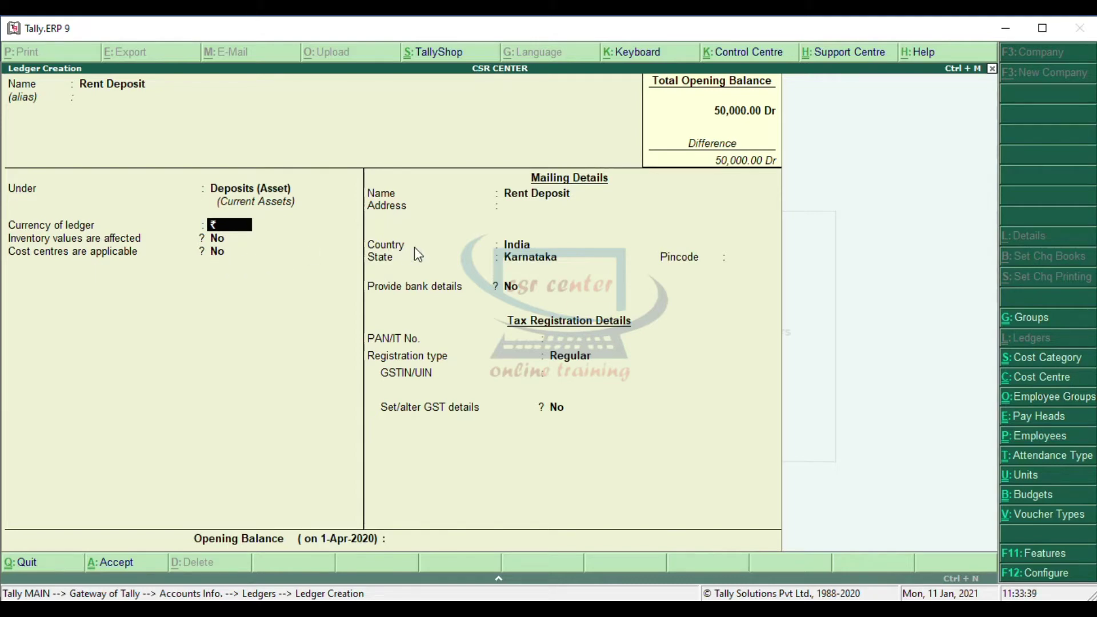
Step: Keep the default currency, inventory, cost centre, mailing and tax registration details for the Rent Deposit ledger
{"action": "key", "text": "Return"}
{"action": "key", "text": "Return"}
{"action": "key", "text": "Return"}
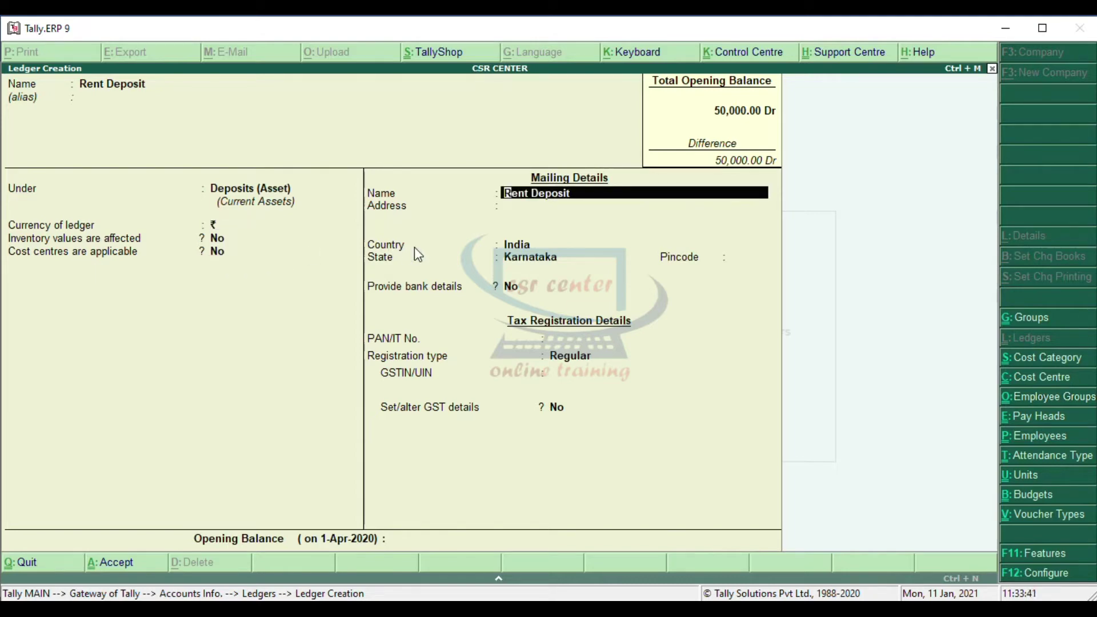
{"action": "key", "text": "Return"}
{"action": "key", "text": "Return"}
{"action": "key", "text": "Return"}
{"action": "key", "text": "Return"}
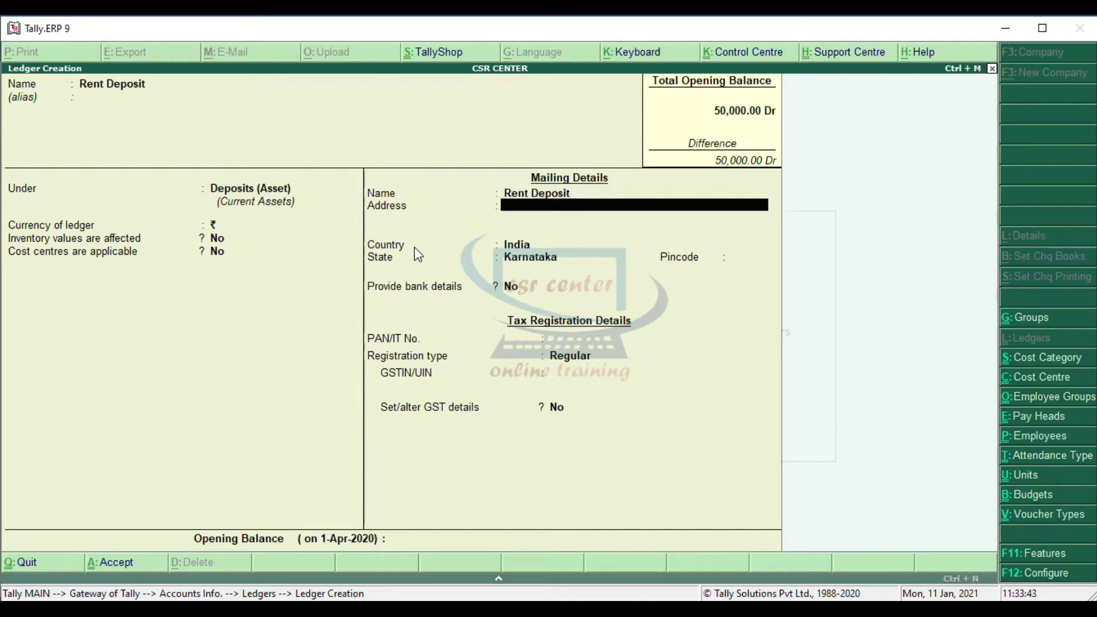
{"action": "key", "text": "Return"}
{"action": "key", "text": "Return"}
{"action": "key", "text": "Return"}
{"action": "key", "text": "Return"}
{"action": "key", "text": "Return"}
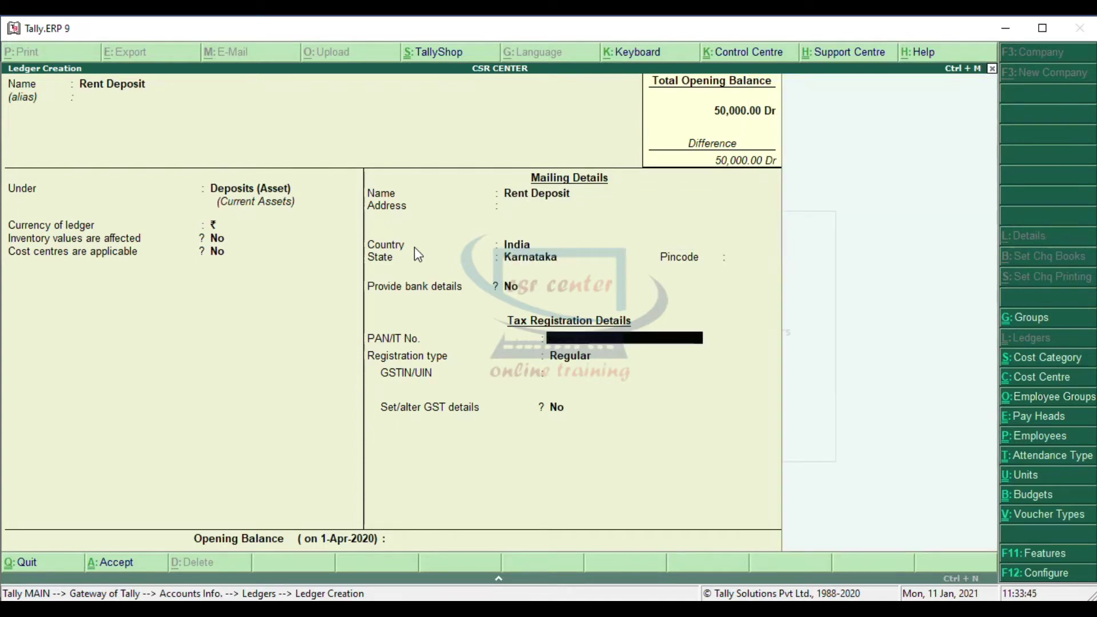
{"action": "key", "text": "Return"}
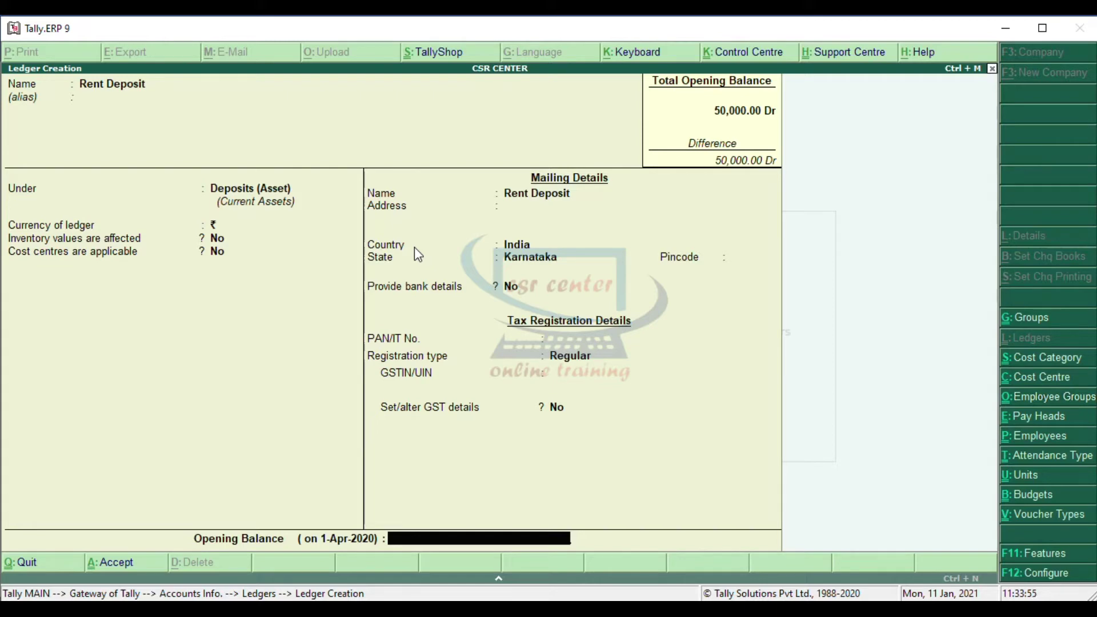
Step: Set the Rent Deposit opening balance to 75,000 Dr and save the ledger
{"action": "type", "text": "75000"}
{"action": "key", "text": "Return"}
{"action": "key", "text": "Return"}
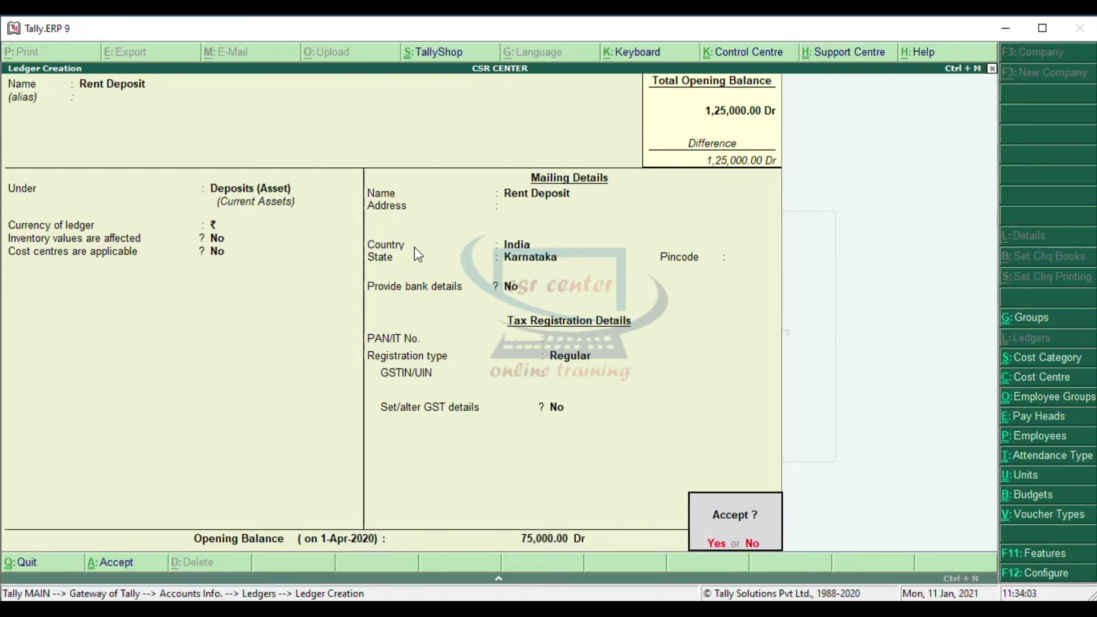
{"action": "key", "text": "Return"}
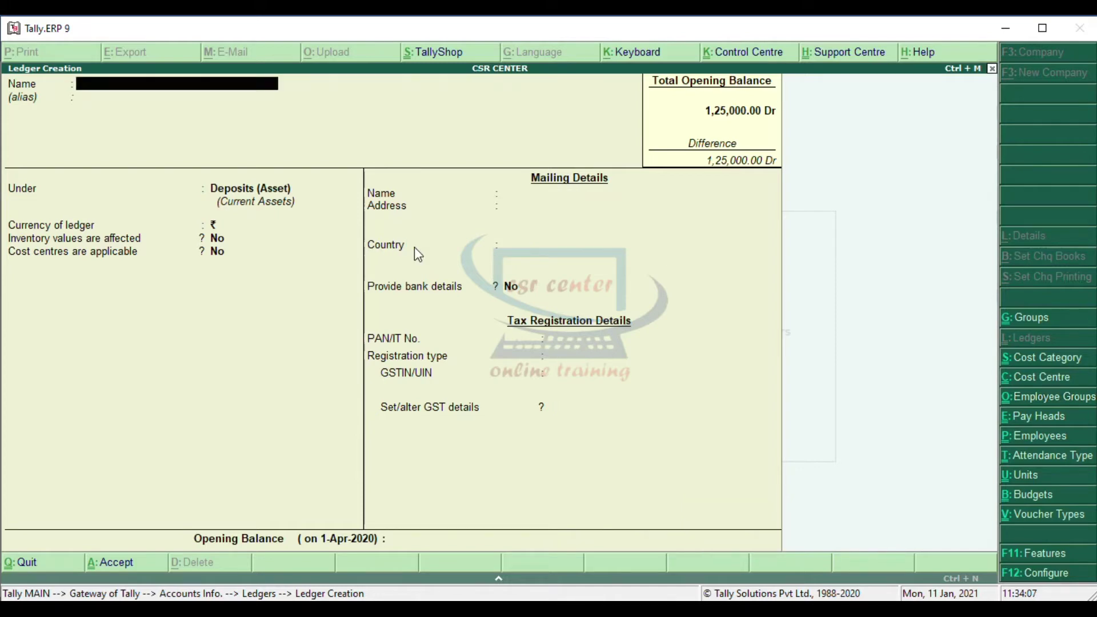
Step: Name the next ledger Electricity Deposit and place it under the Deposits (Asset) group
{"action": "type", "text": "Electricity Deposit"}
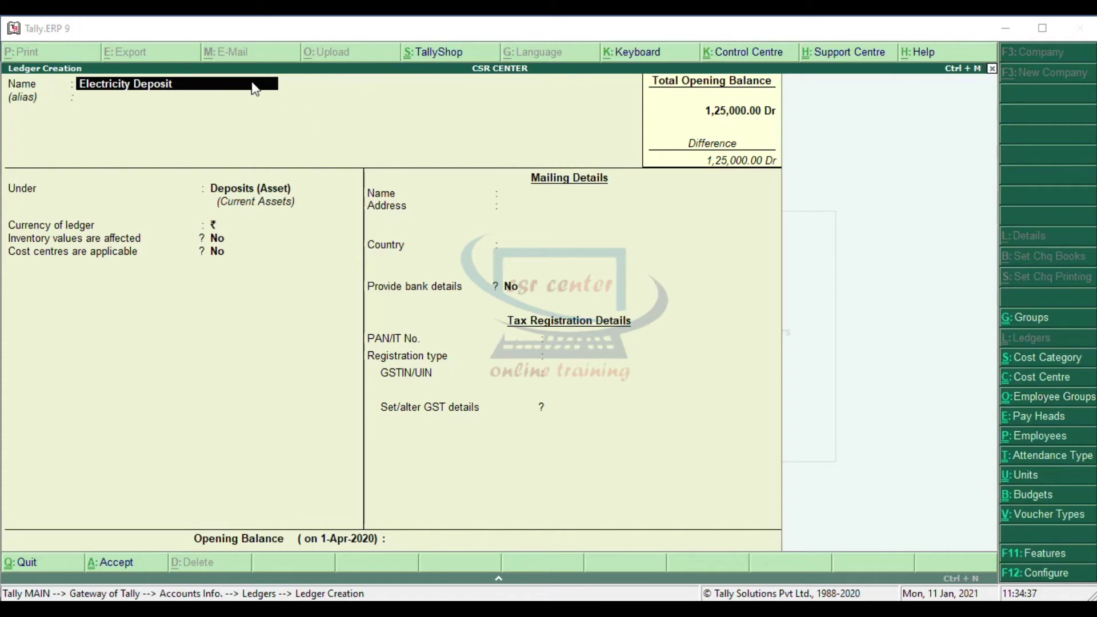
{"action": "left_click", "coordinate": [255, 90]}
{"action": "key", "text": "Return"}
{"action": "key", "text": "Return"}
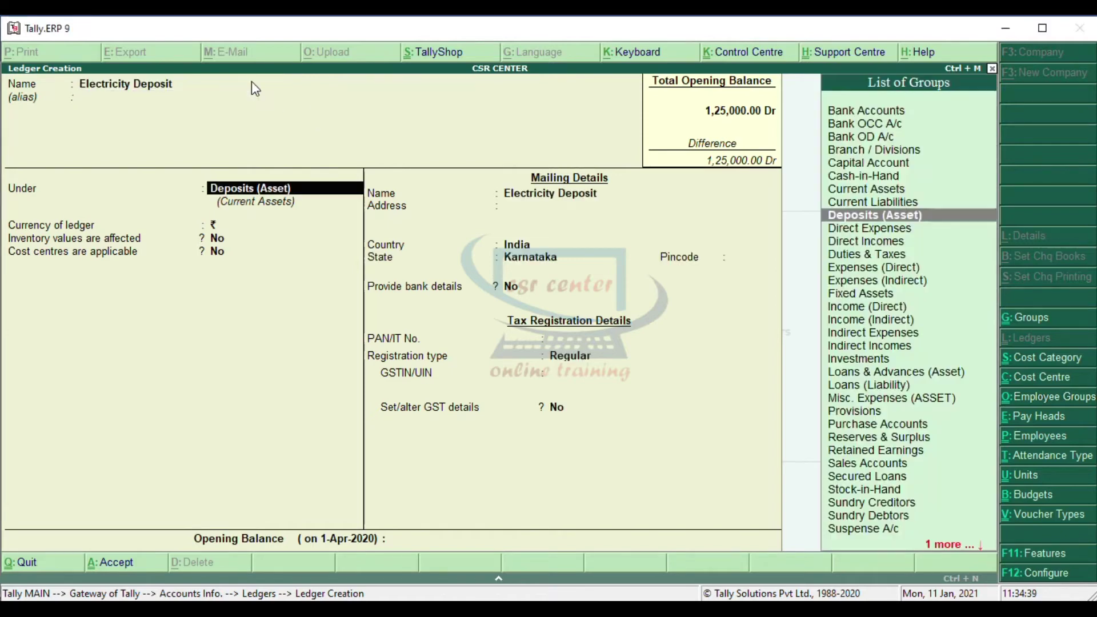
{"action": "left_click", "coordinate": [935, 218]}
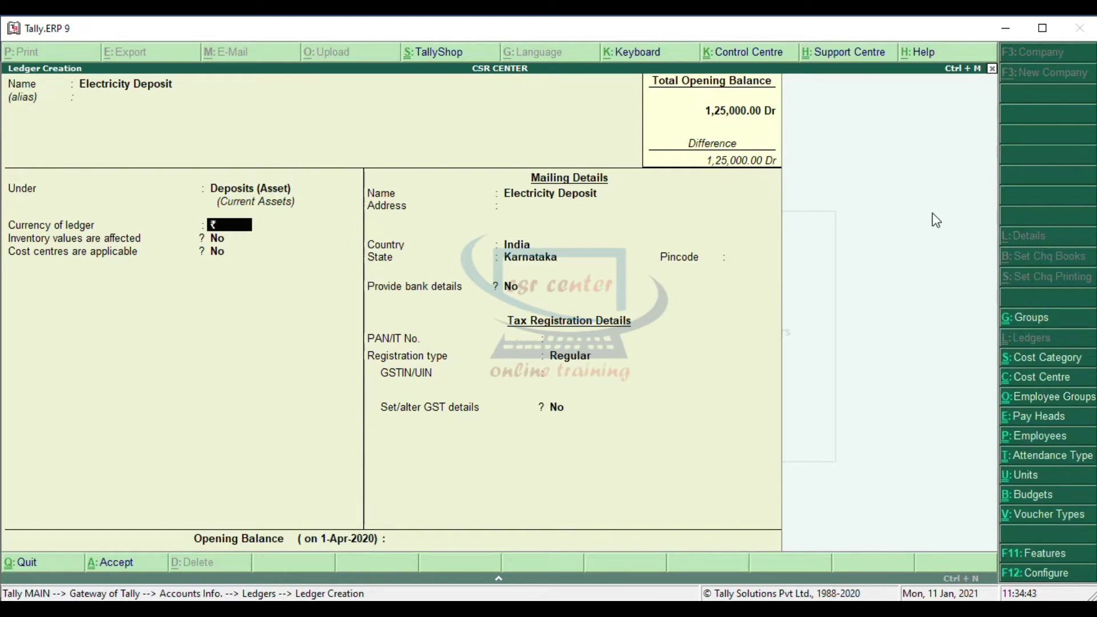
Step: Keep the default currency, inventory, cost centre, mailing and tax registration details for the Electricity Deposit ledger
{"action": "key", "text": "Return"}
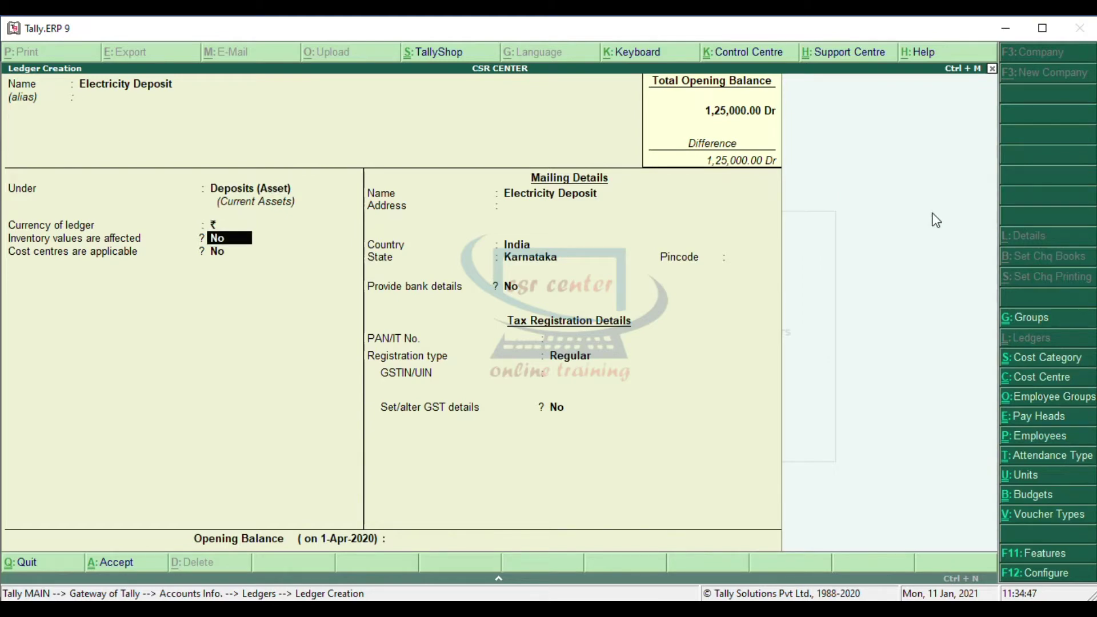
{"action": "key", "text": "Return"}
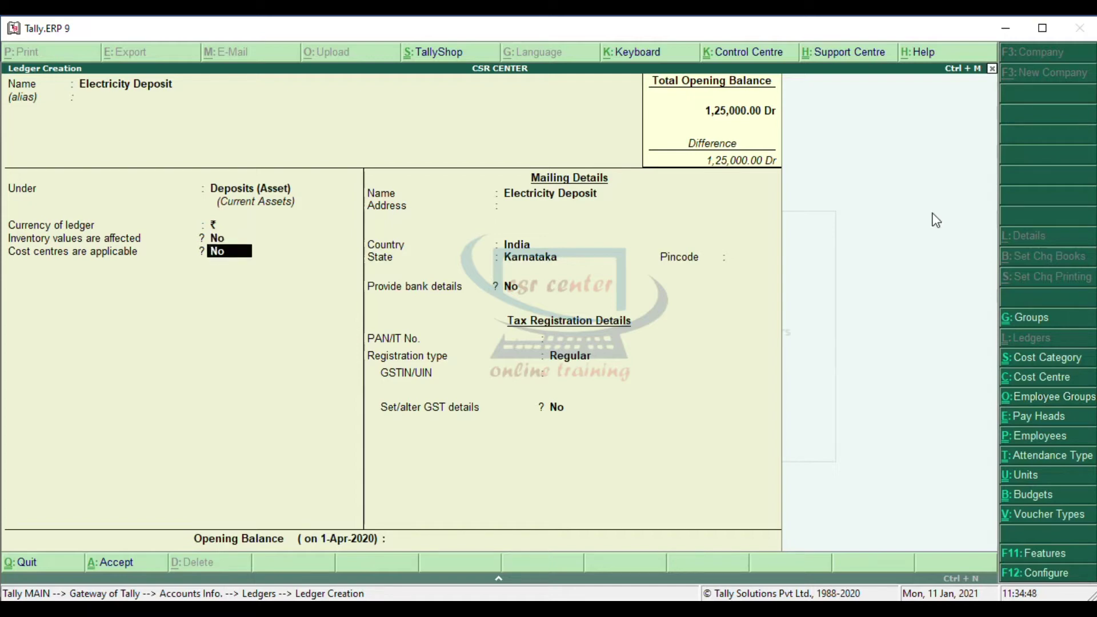
{"action": "key", "text": "Return"}
{"action": "key", "text": "Return"}
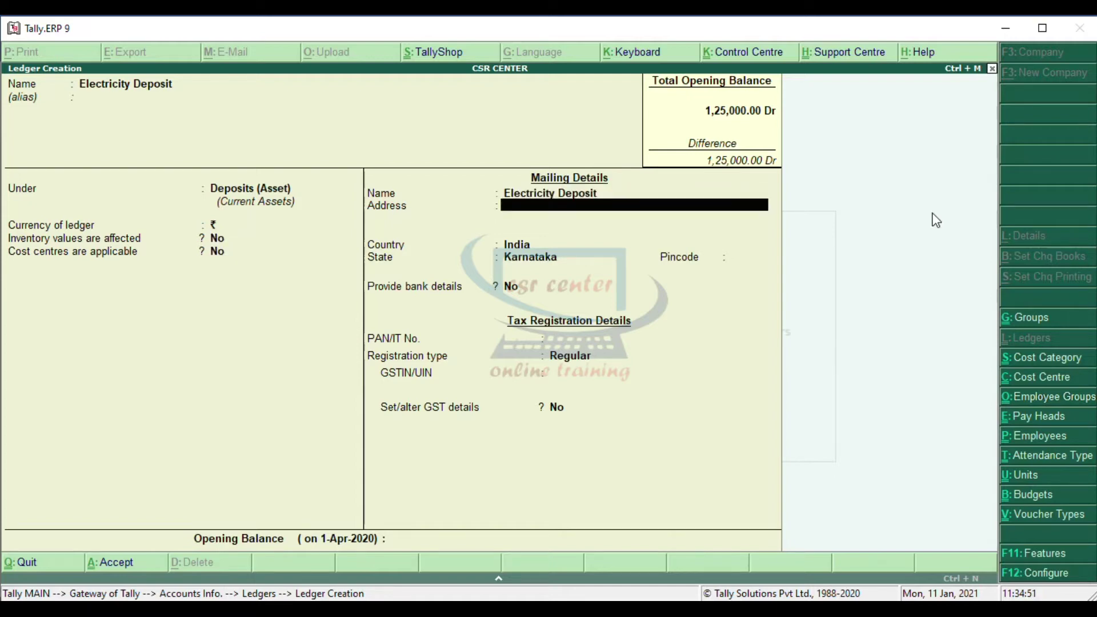
{"action": "key", "text": "Return"}
{"action": "key", "text": "Return"}
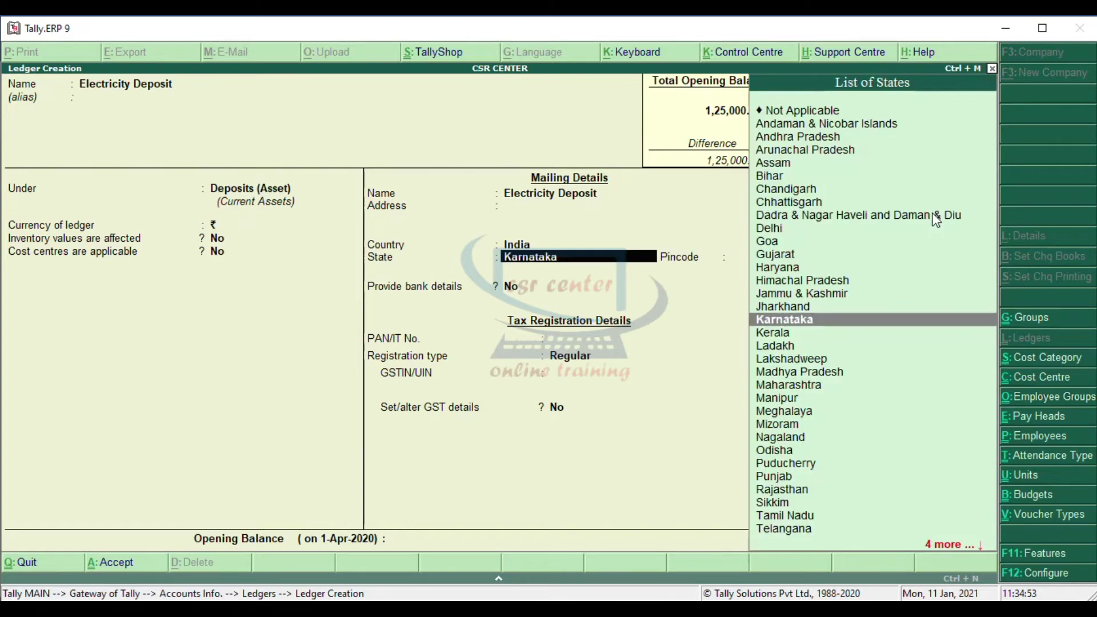
{"action": "key", "text": "Return"}
{"action": "key", "text": "Return"}
{"action": "key", "text": "Return"}
{"action": "key", "text": "Return"}
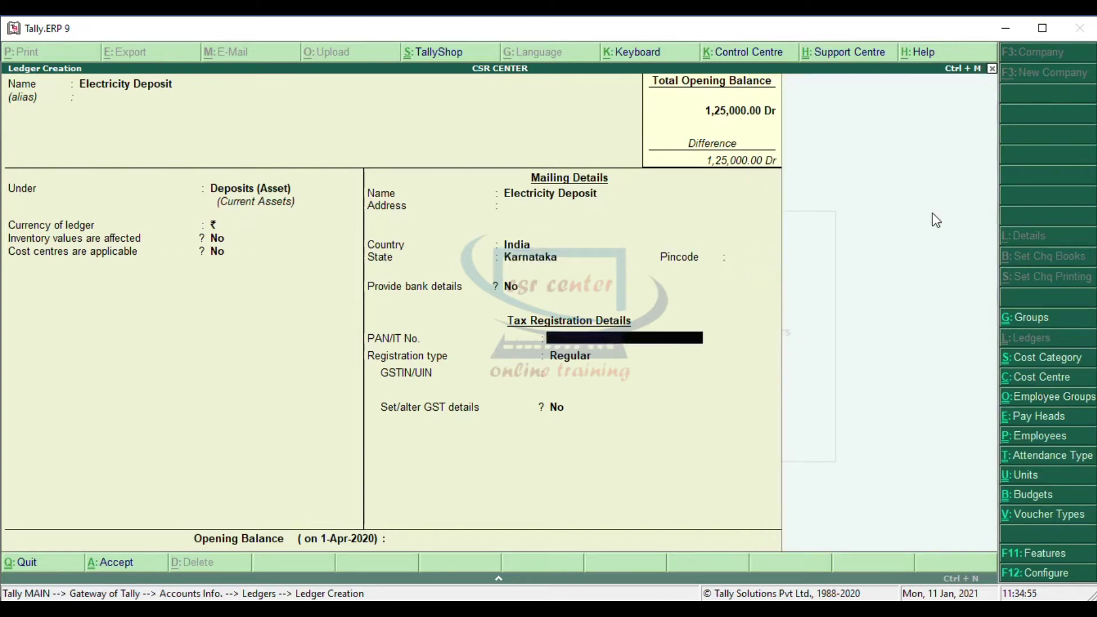
{"action": "key", "text": "Return"}
{"action": "key", "text": "Return"}
{"action": "key", "text": "Return"}
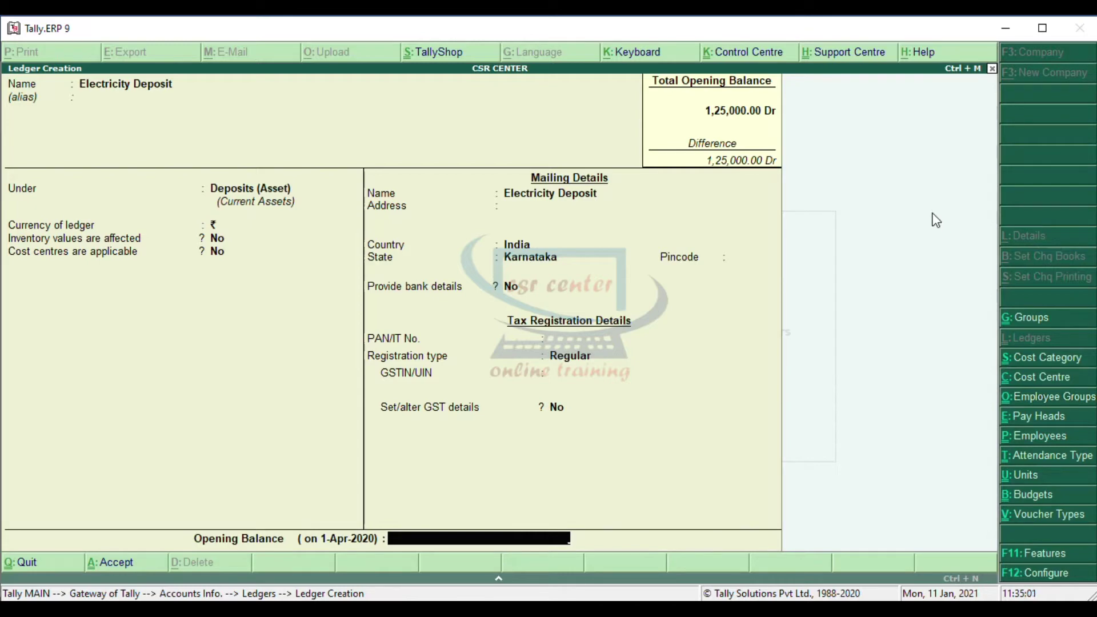
Step: Set the Electricity Deposit opening balance to 50,000 Dr and save the ledger
{"action": "type", "text": "50000"}
{"action": "key", "text": "Return"}
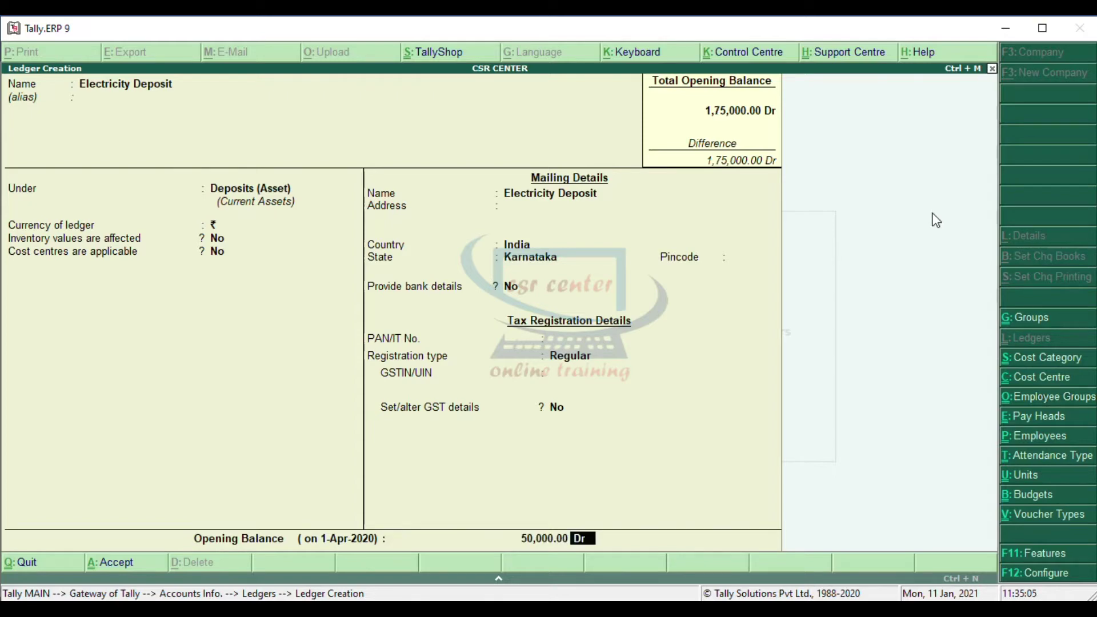
{"action": "key", "text": "Return"}
{"action": "key", "text": "Return"}
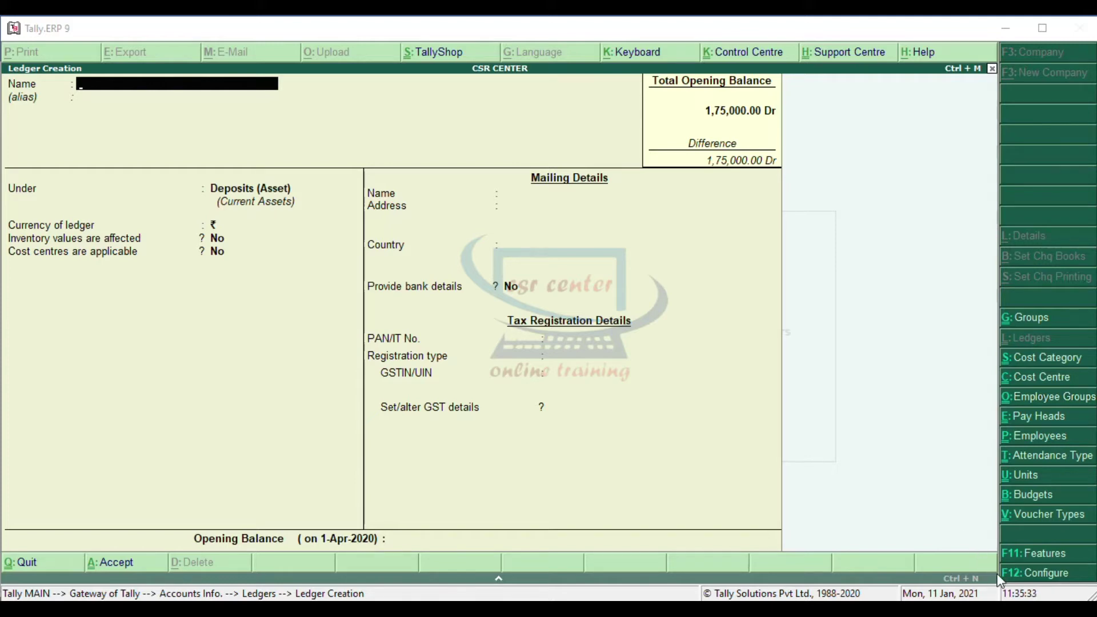
Step: Switch to the CSR CENTERS LEDGERS workbook in Excel and examine the example ledgers listed under Direct Expenses
{"action": "key", "text": "alt+Tab"}
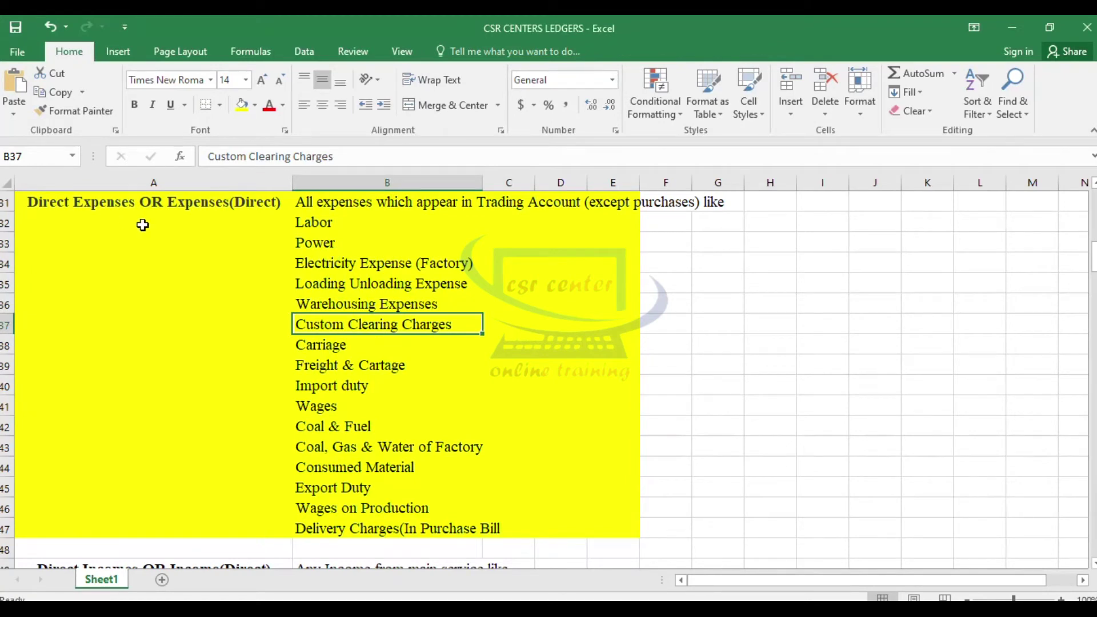
{"action": "left_click", "coordinate": [374, 229]}
{"action": "left_click", "coordinate": [367, 249]}
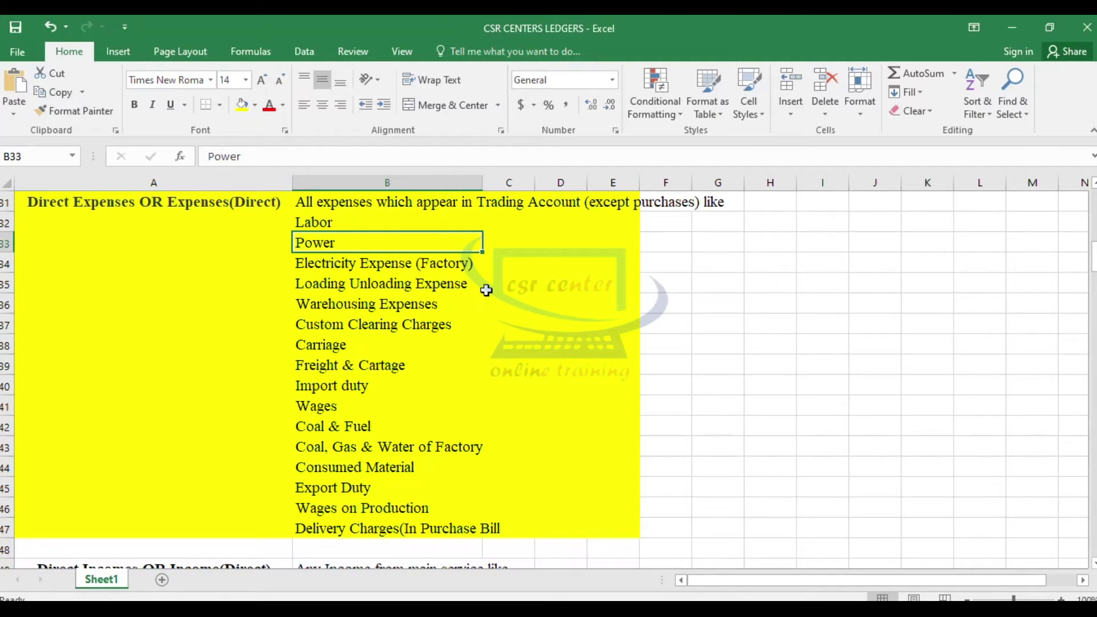
{"action": "left_click", "coordinate": [383, 422]}
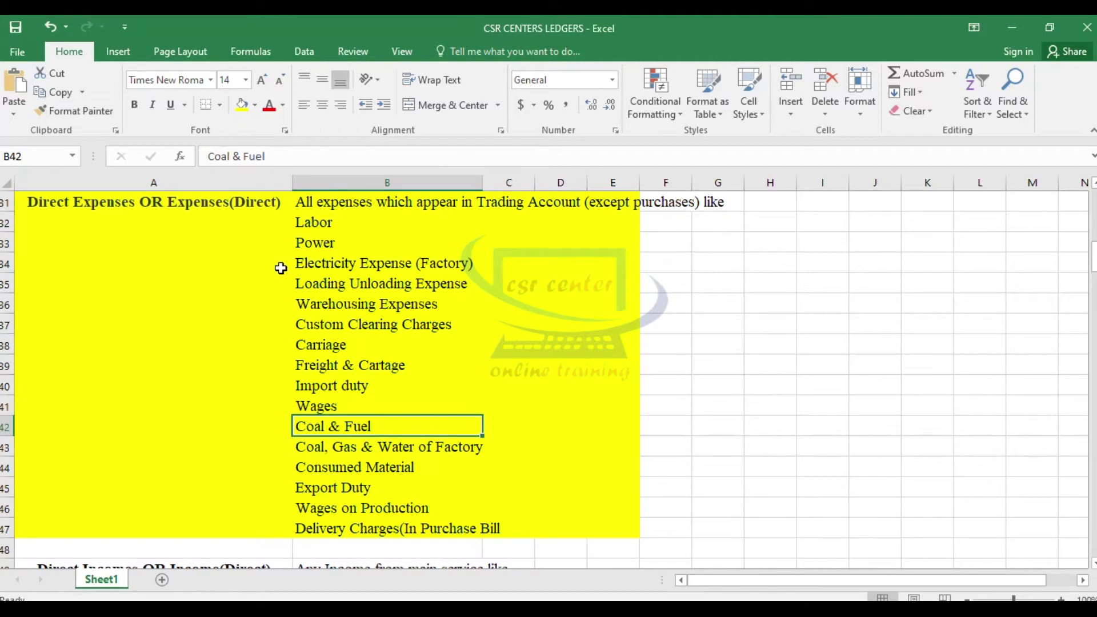
{"action": "left_click_drag", "start_coordinate": [343, 210], "coordinate": [400, 508]}
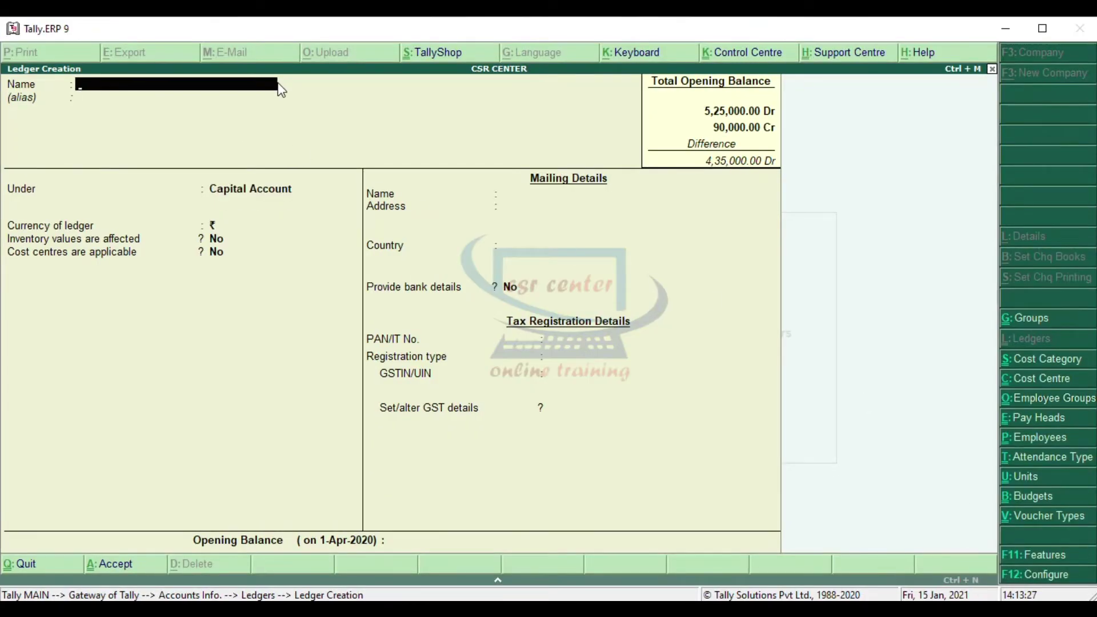
Step: Name a new ledger Labor Charge in Tally and place it under the Direct Expenses group
{"action": "type", "text": "Labor Charge"}
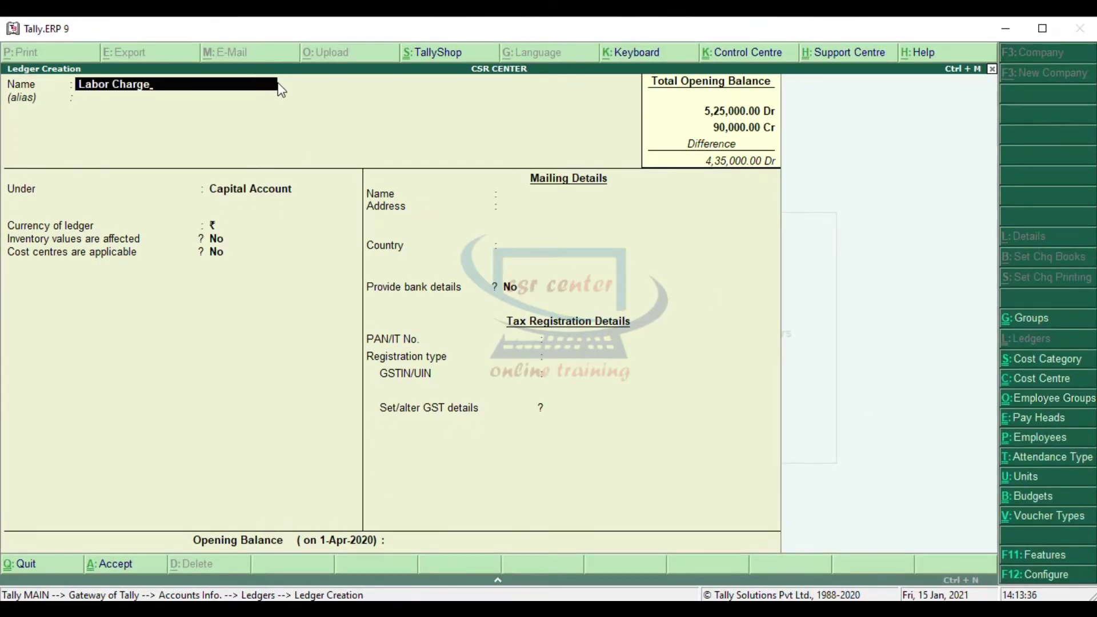
{"action": "key", "text": "Return"}
{"action": "key", "text": "Return"}
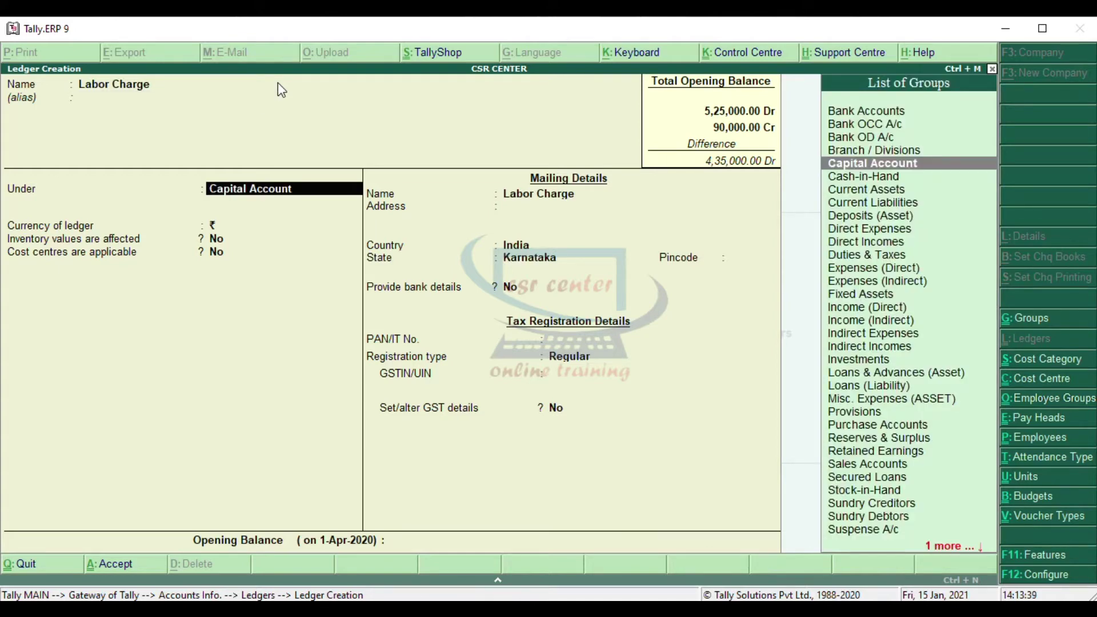
{"action": "left_click", "coordinate": [853, 229]}
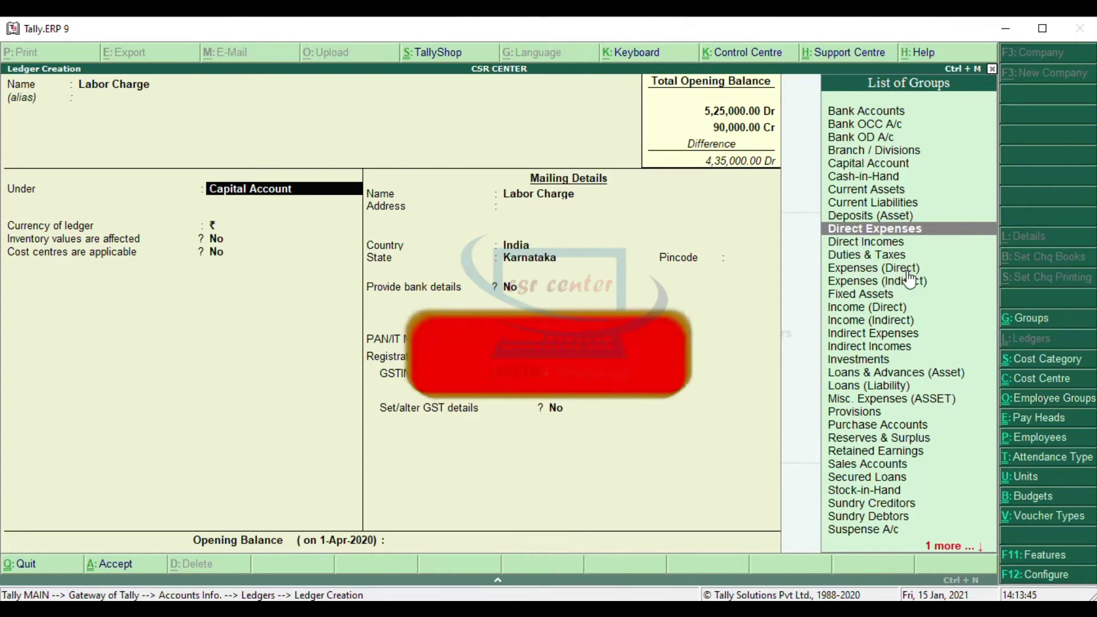
{"action": "left_click", "coordinate": [918, 233]}
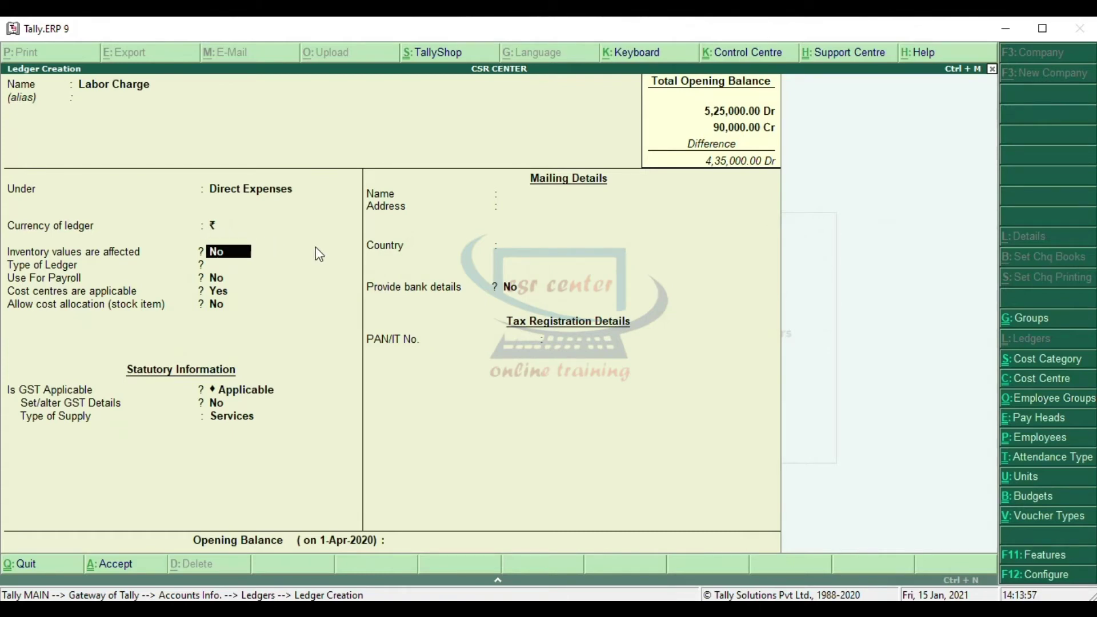
Step: Set the Labor Charge ledger's type to Not Applicable and cost centres applicable to No, keeping inventory and payroll at No
{"action": "key", "text": "Return"}
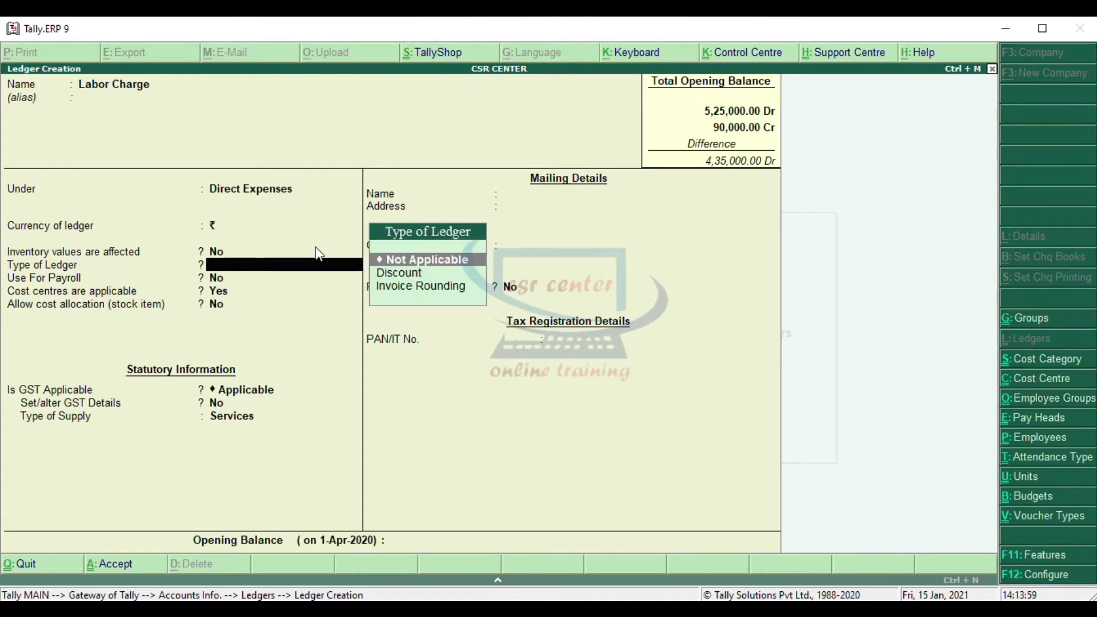
{"action": "key", "text": "Return"}
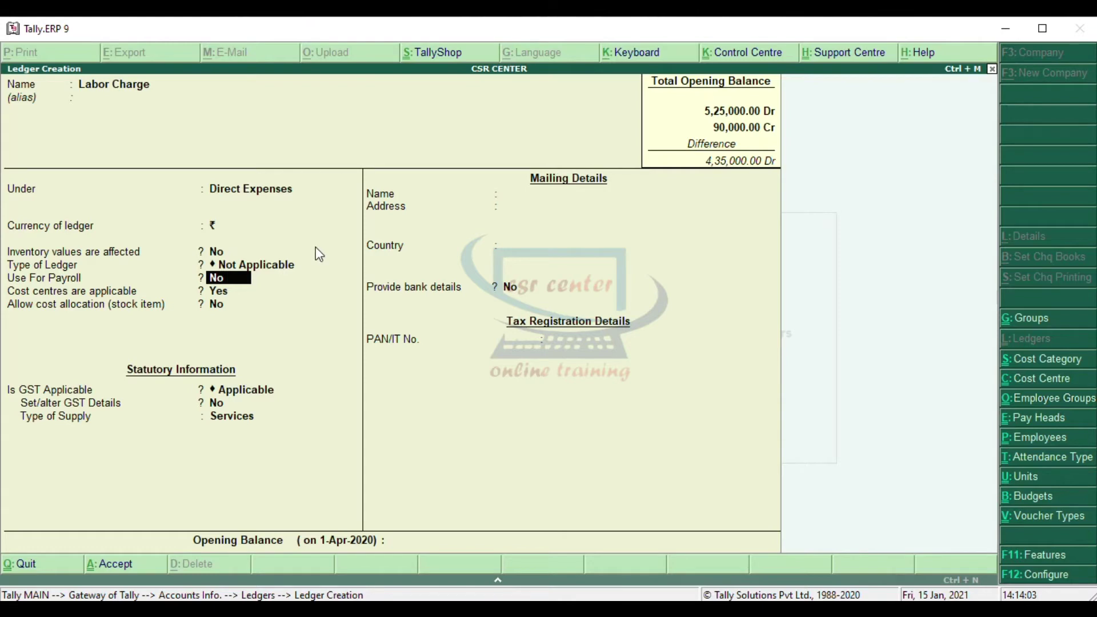
{"action": "key", "text": "Return"}
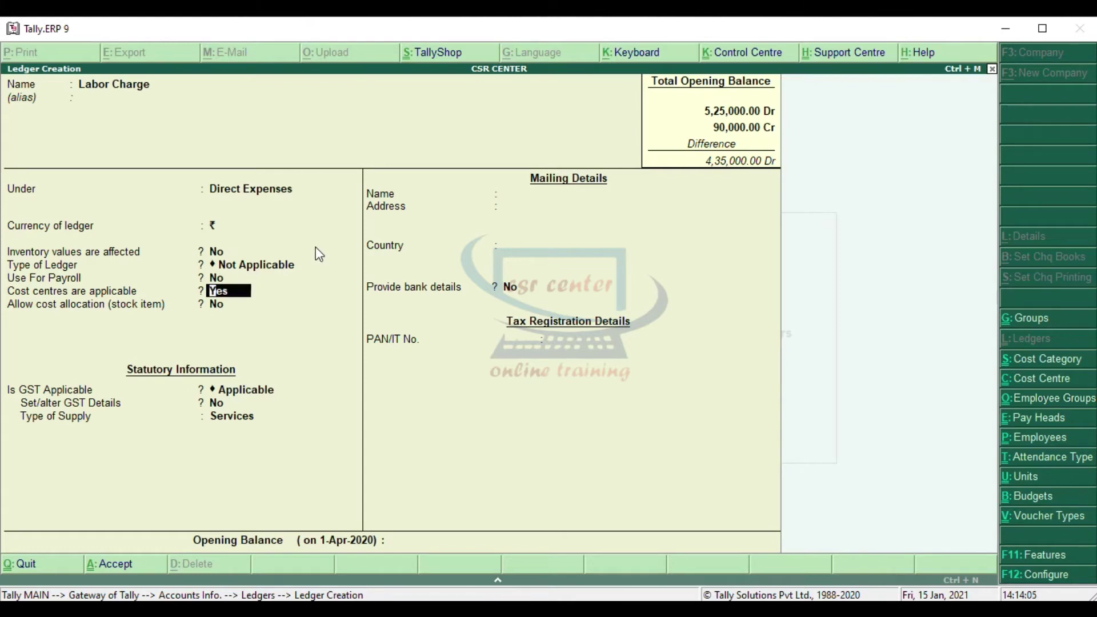
{"action": "type", "text": "no"}
{"action": "key", "text": "Return"}
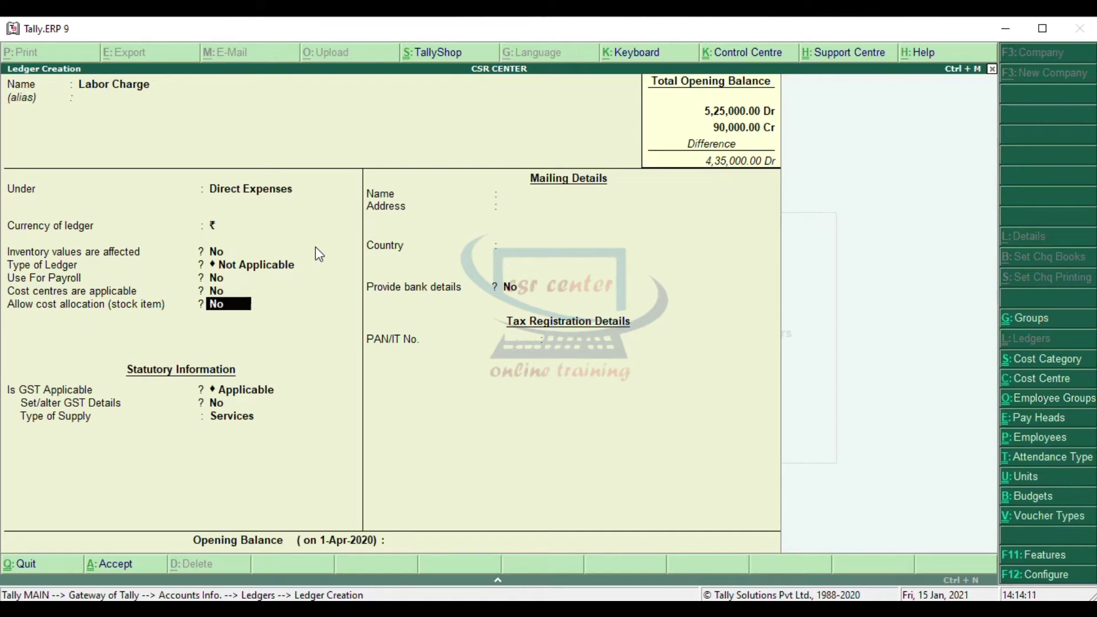
Step: Set GST applicability and assessable value inclusion to Not Applicable for Labor Charge, and save the ledger with bank details at No and no opening balance
{"action": "key", "text": "Return"}
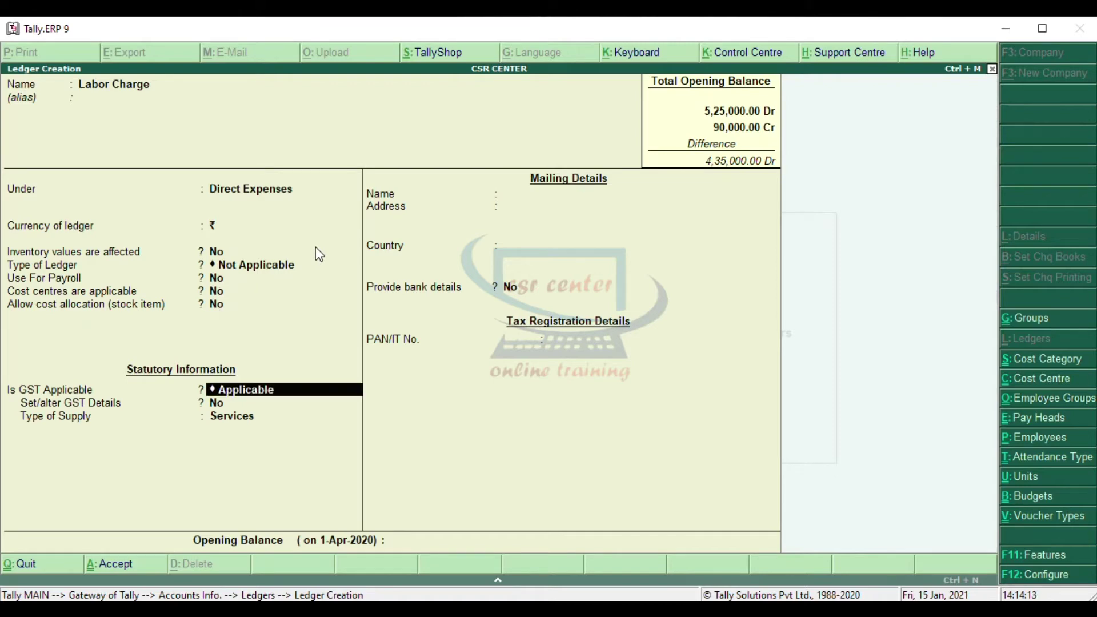
{"action": "type", "text": "N"}
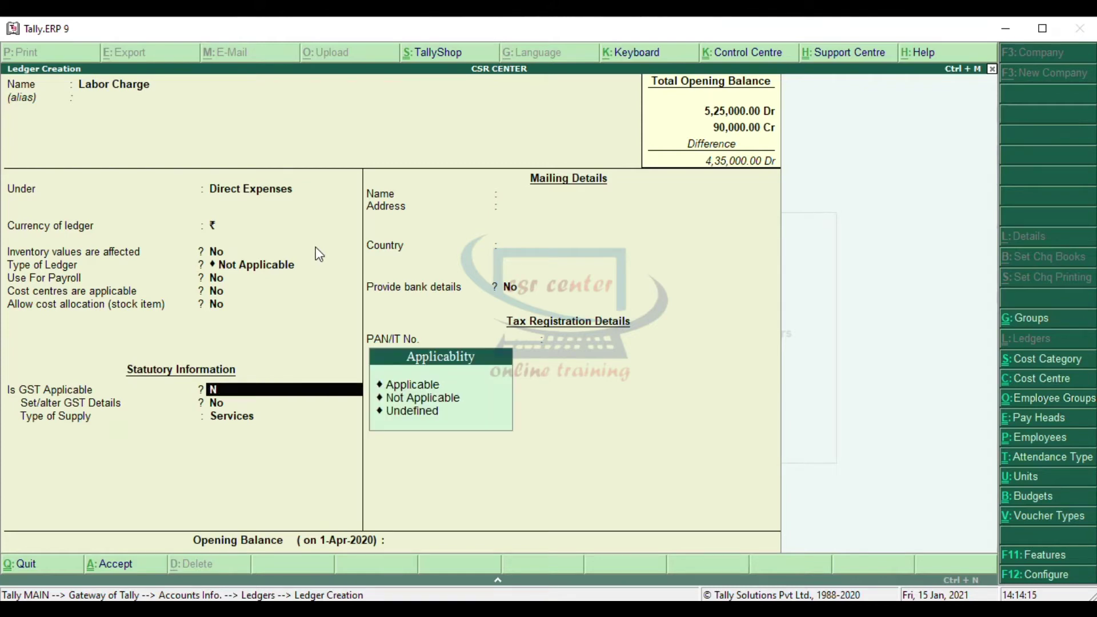
{"action": "type", "text": "o"}
{"action": "key", "text": "Return"}
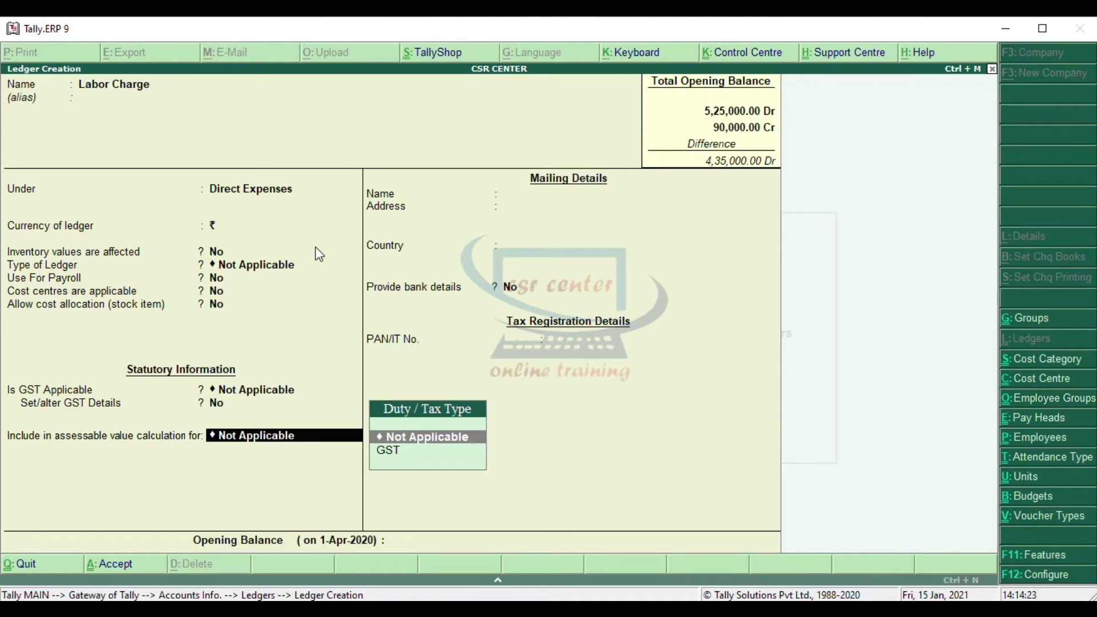
{"action": "key", "text": "Return"}
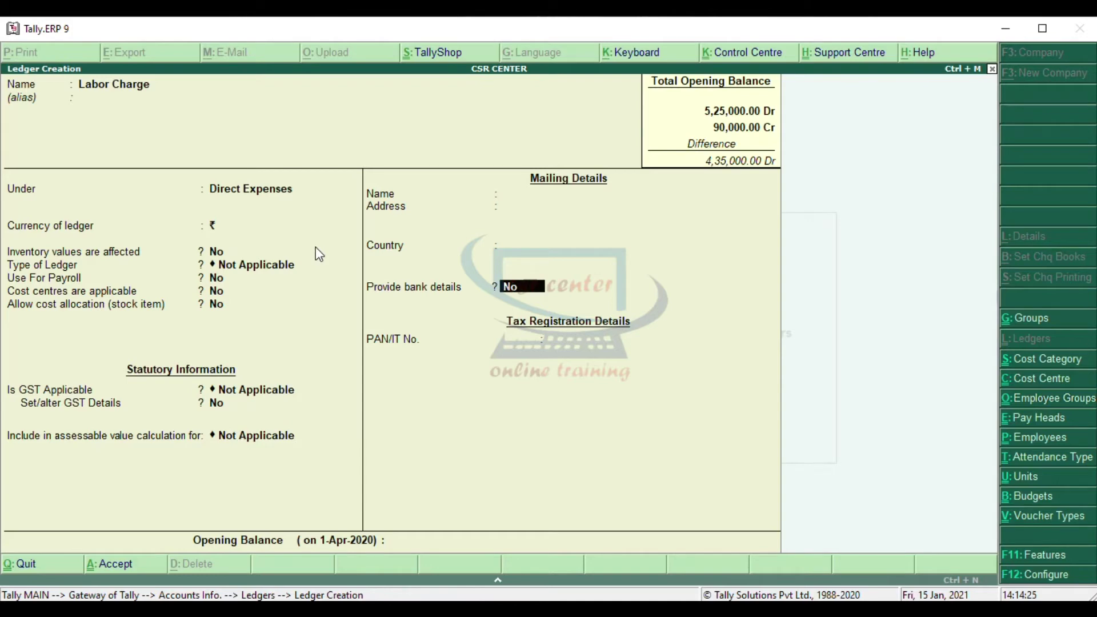
{"action": "key", "text": "Return"}
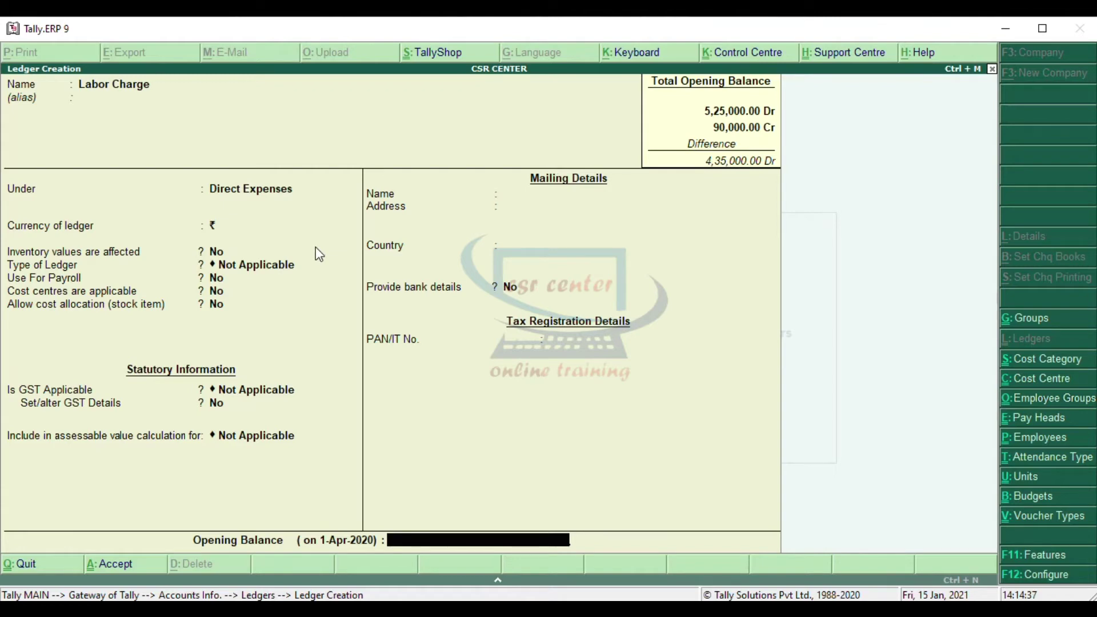
{"action": "key", "text": "Return"}
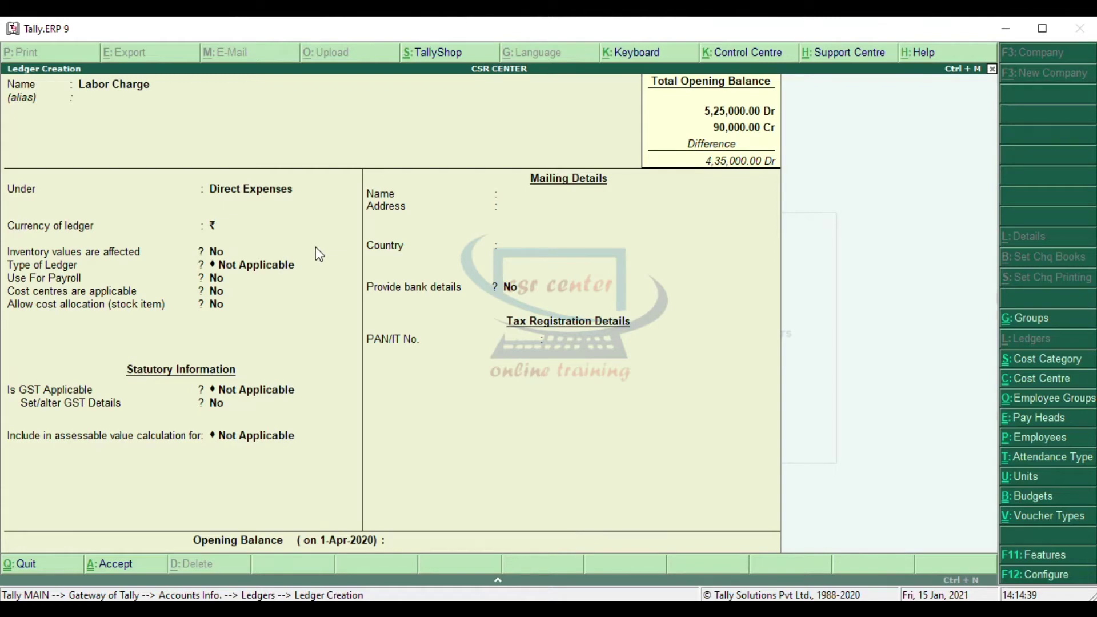
{"action": "key", "text": "Return"}
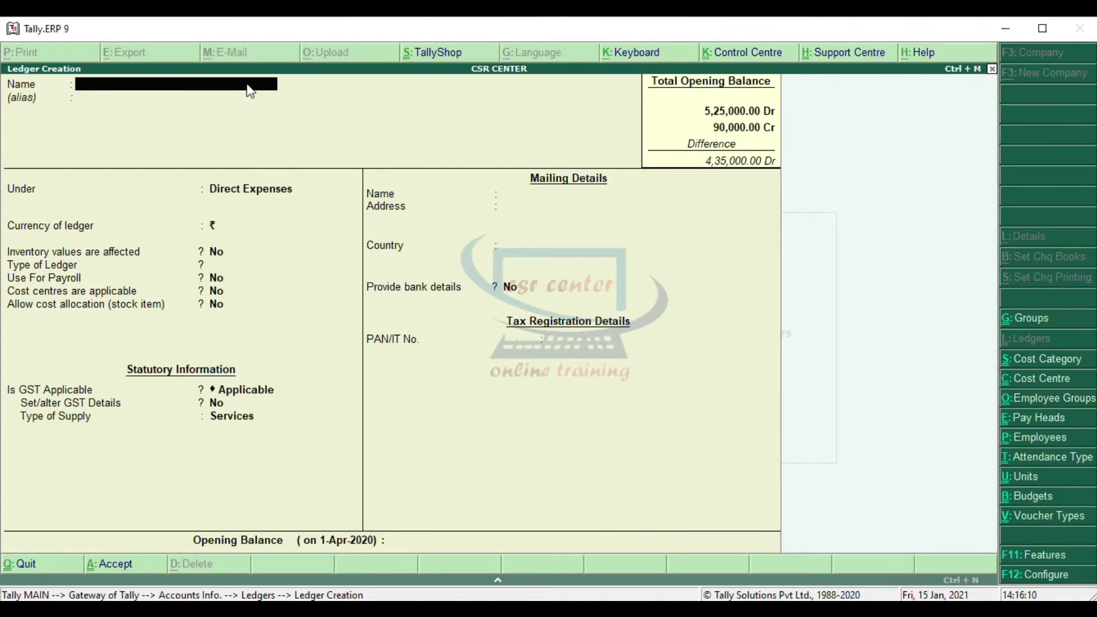
Step: Name a new ledger Power Bill, without an alias, and place it under the Direct Expenses group
{"action": "type", "text": "Power Bill"}
{"action": "key", "text": "Return"}
{"action": "key", "text": "Return"}
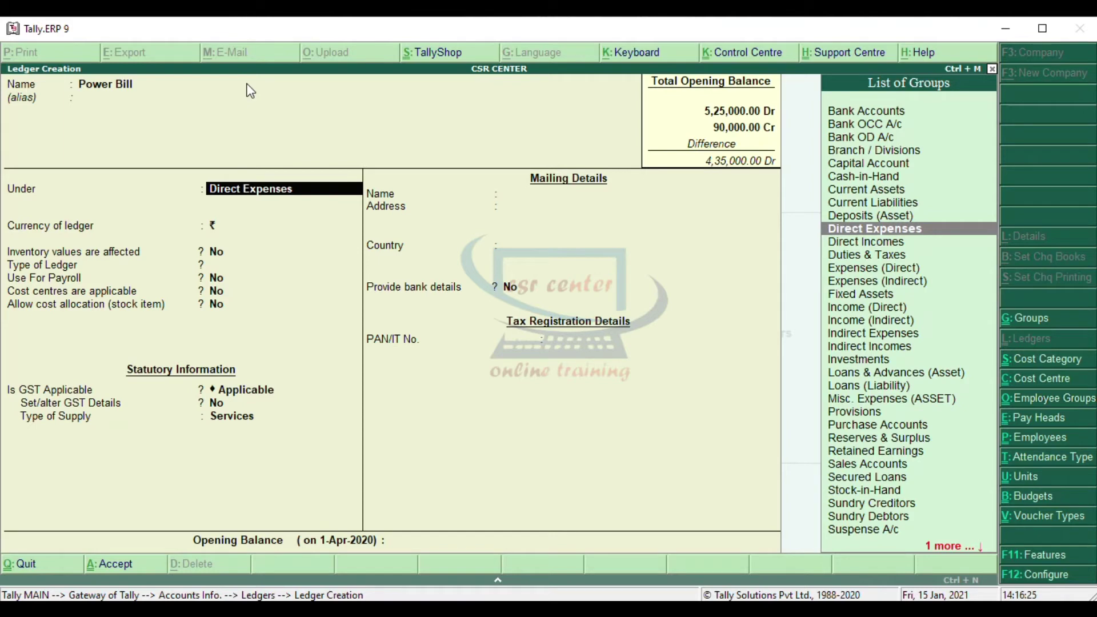
{"action": "key", "text": "Return"}
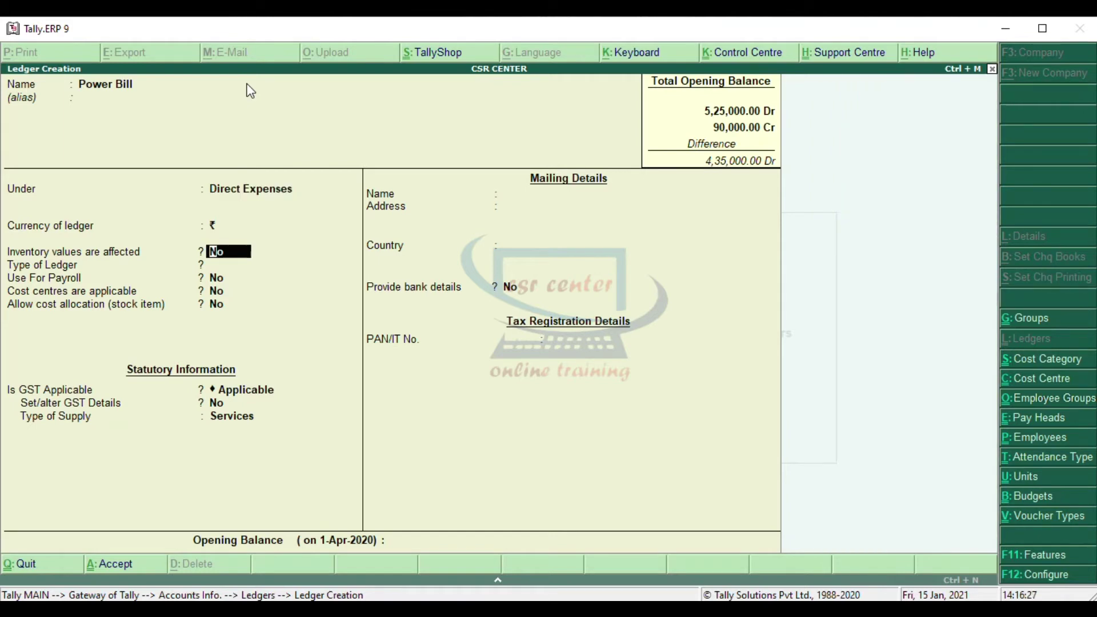
Step: Set Power Bill's type of ledger to Not Applicable, keeping inventory, payroll, cost centres and cost allocation at No
{"action": "key", "text": "Return"}
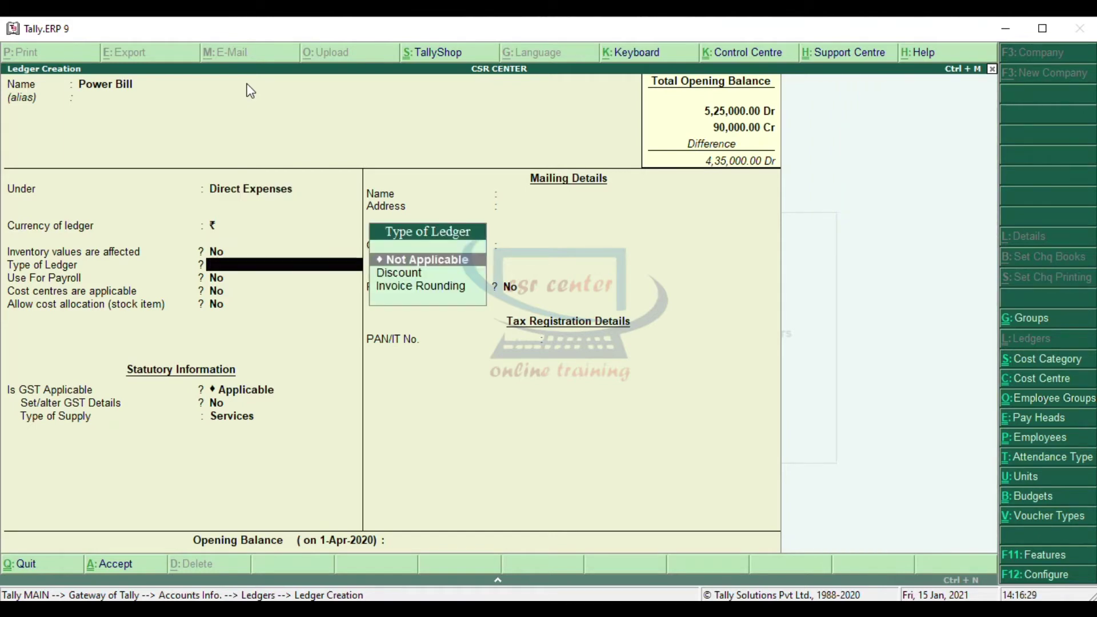
{"action": "key", "text": "Return"}
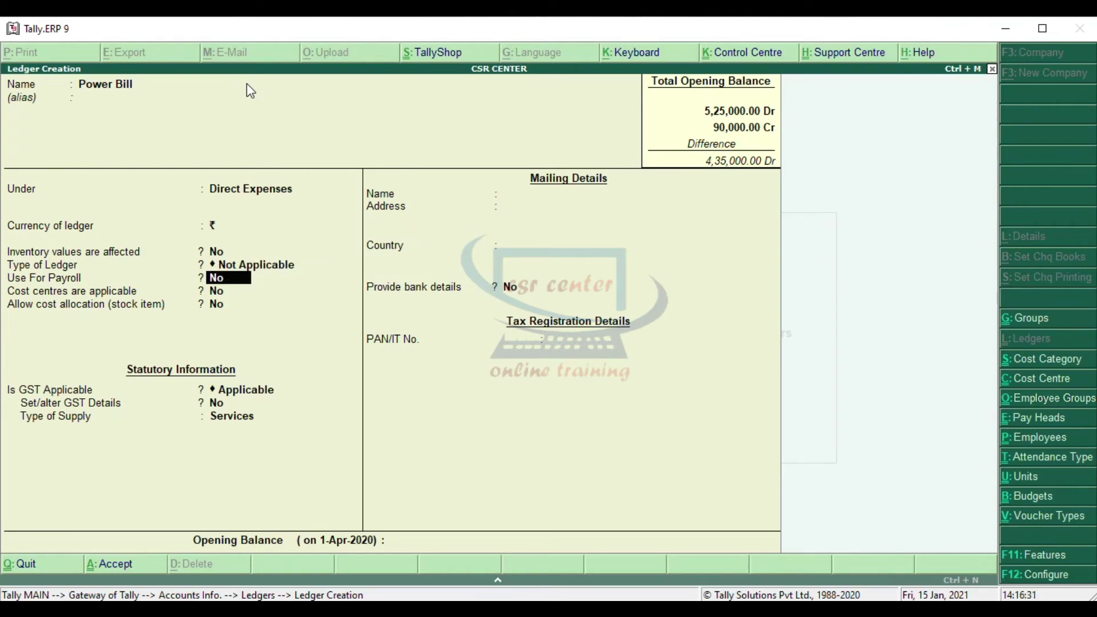
{"action": "key", "text": "Return"}
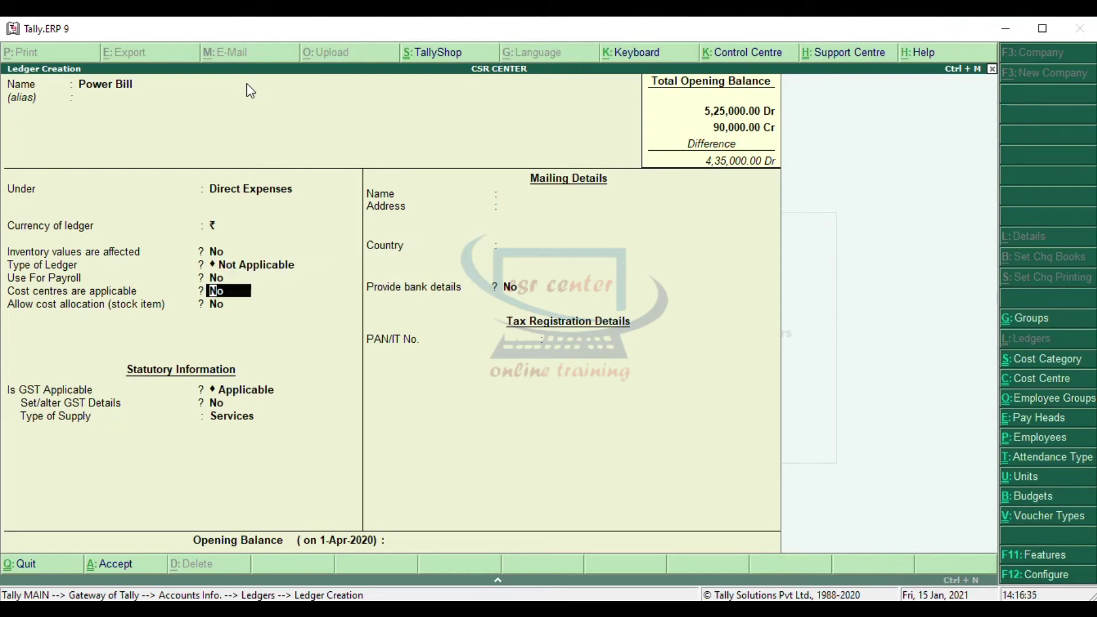
{"action": "key", "text": "Return"}
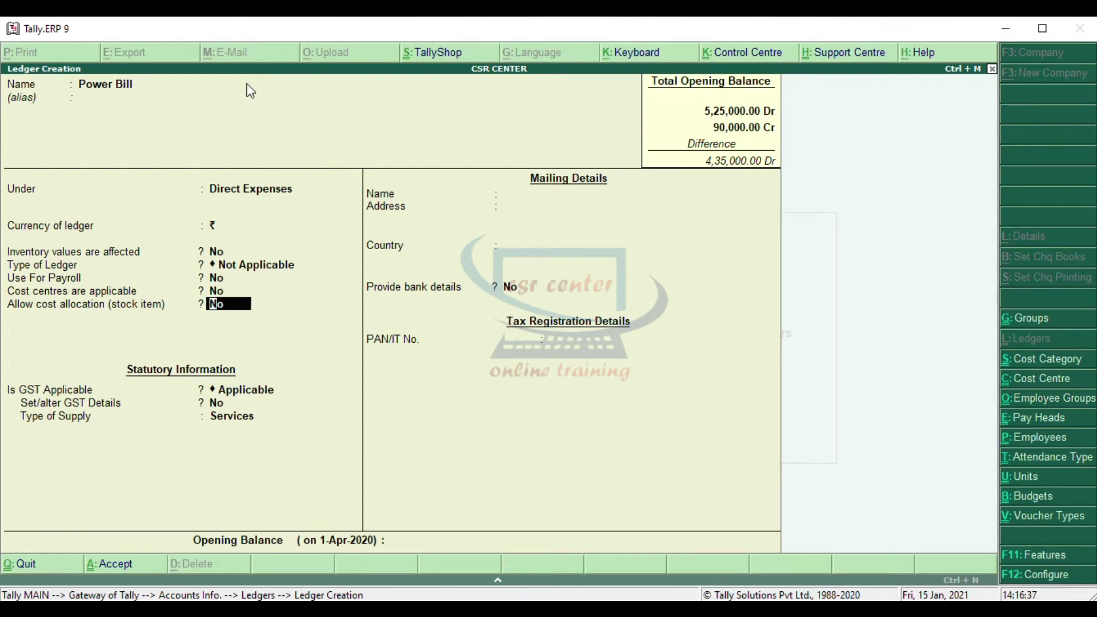
{"action": "key", "text": "Return"}
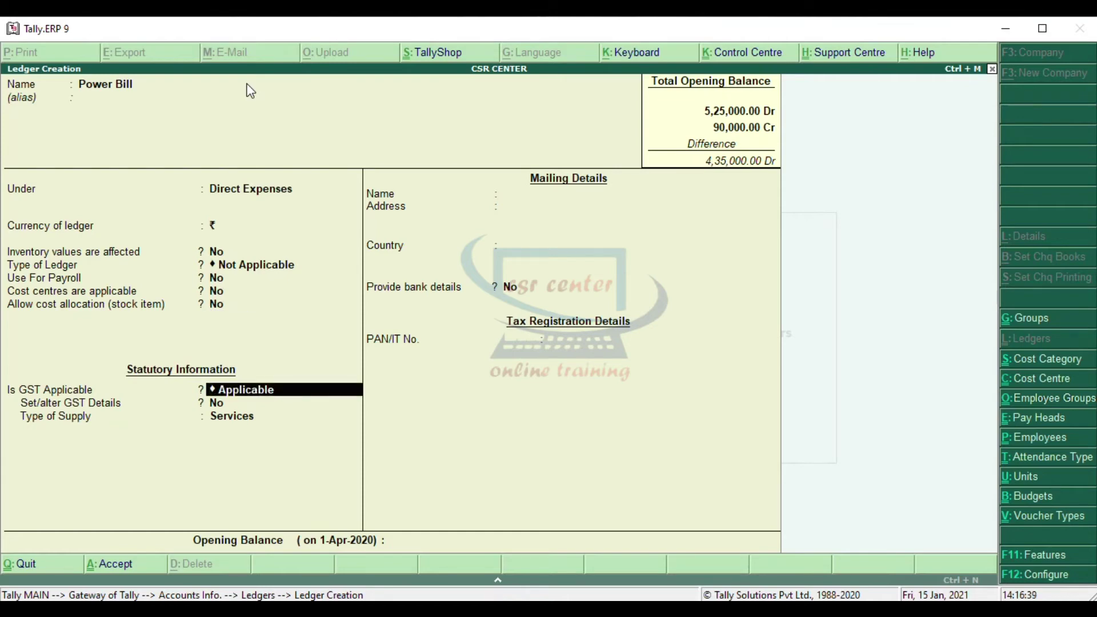
Step: Set Power Bill's GST applicability and assessable value inclusion to Not Applicable, and save it with bank details at No and no opening balance
{"action": "key", "text": "BackSpace"}
{"action": "type", "text": "N"}
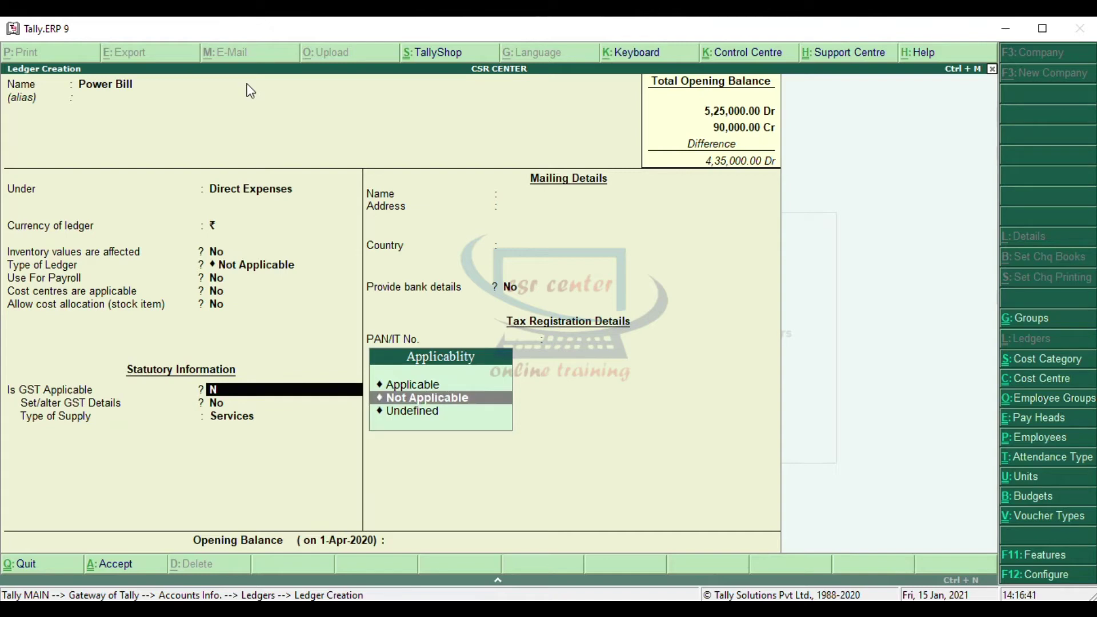
{"action": "key", "text": "Return"}
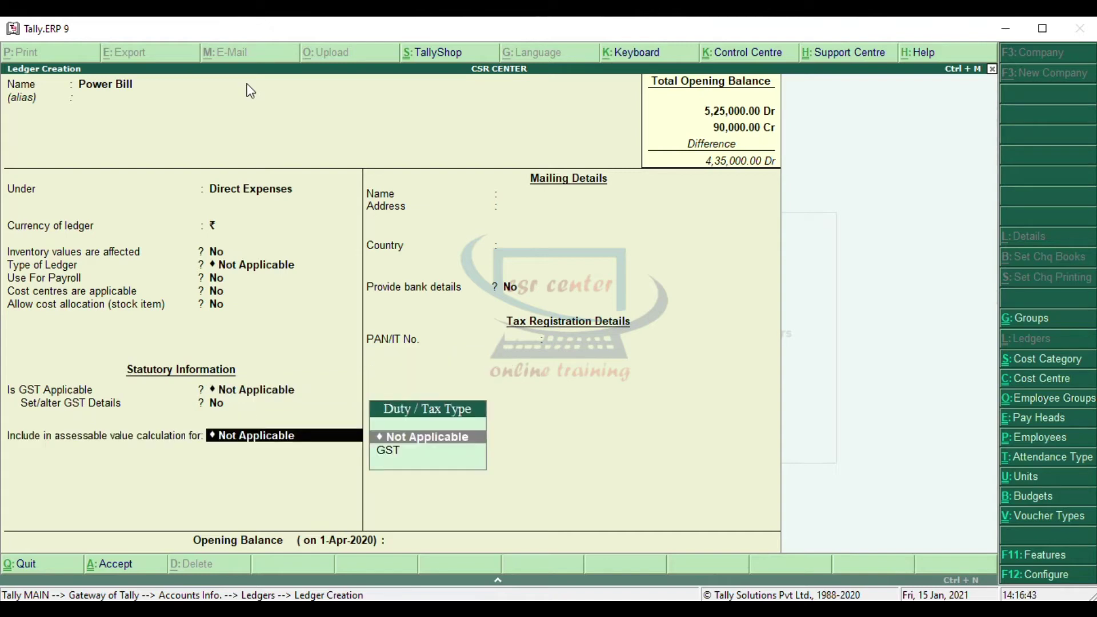
{"action": "key", "text": "Return"}
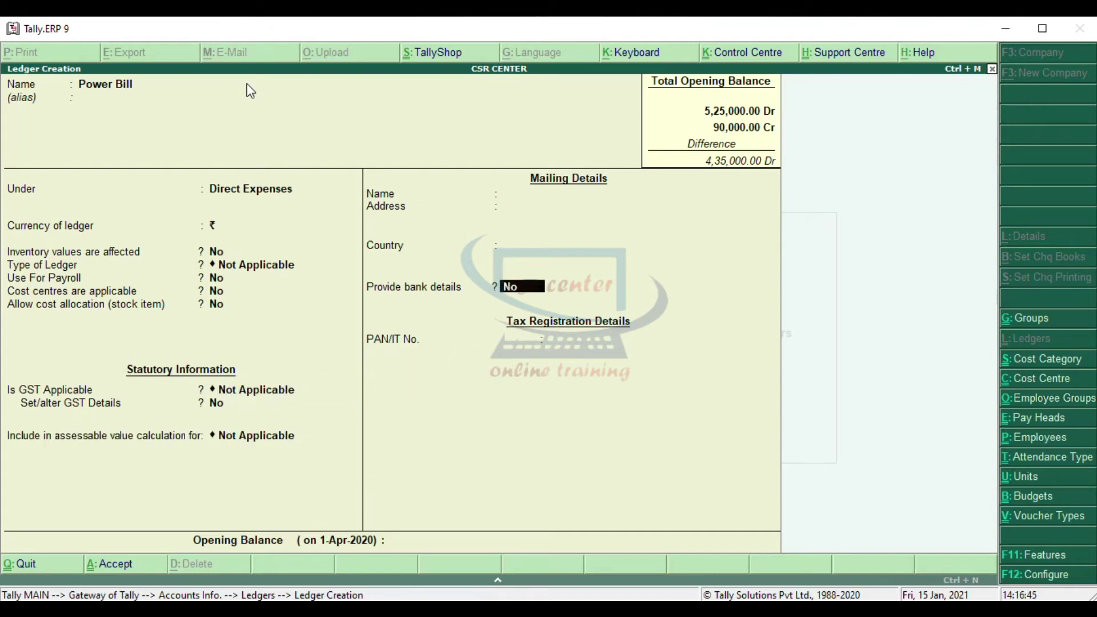
{"action": "key", "text": "Return"}
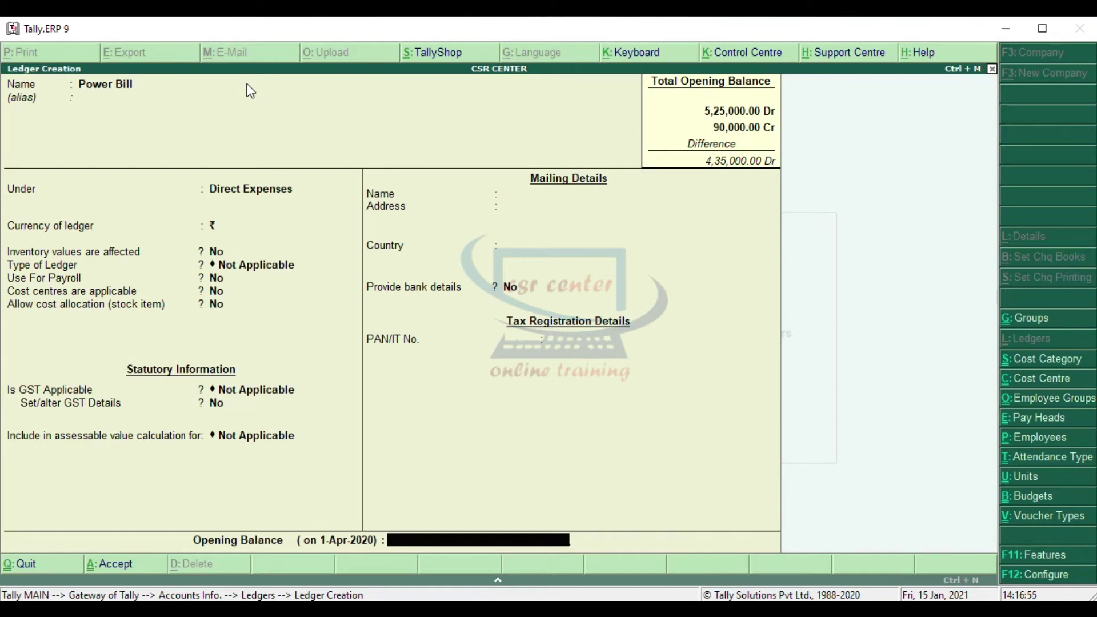
{"action": "key", "text": "Return"}
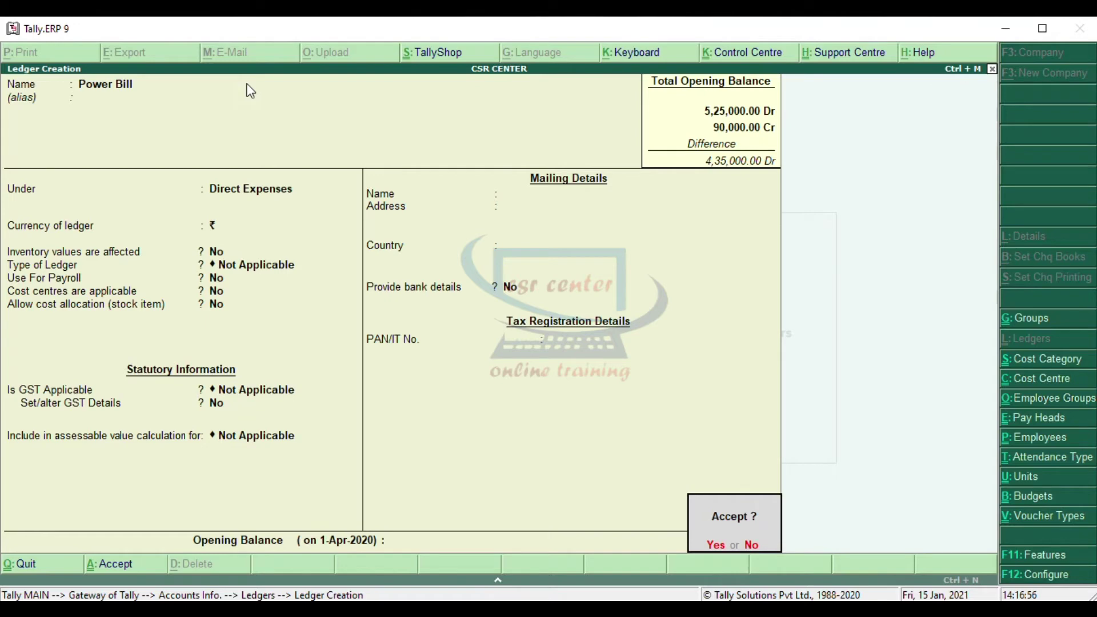
{"action": "key", "text": "Return"}
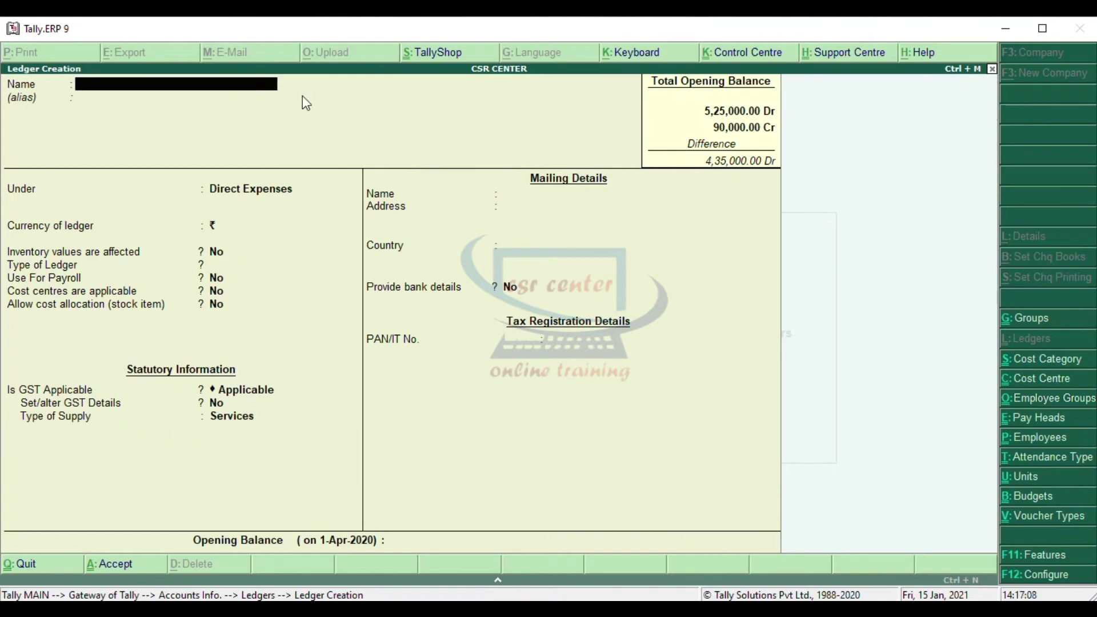
Step: Name a new ledger Wages, without an alias, and place it under the Direct Expenses group
{"action": "type", "text": "Wages"}
{"action": "key", "text": "Return"}
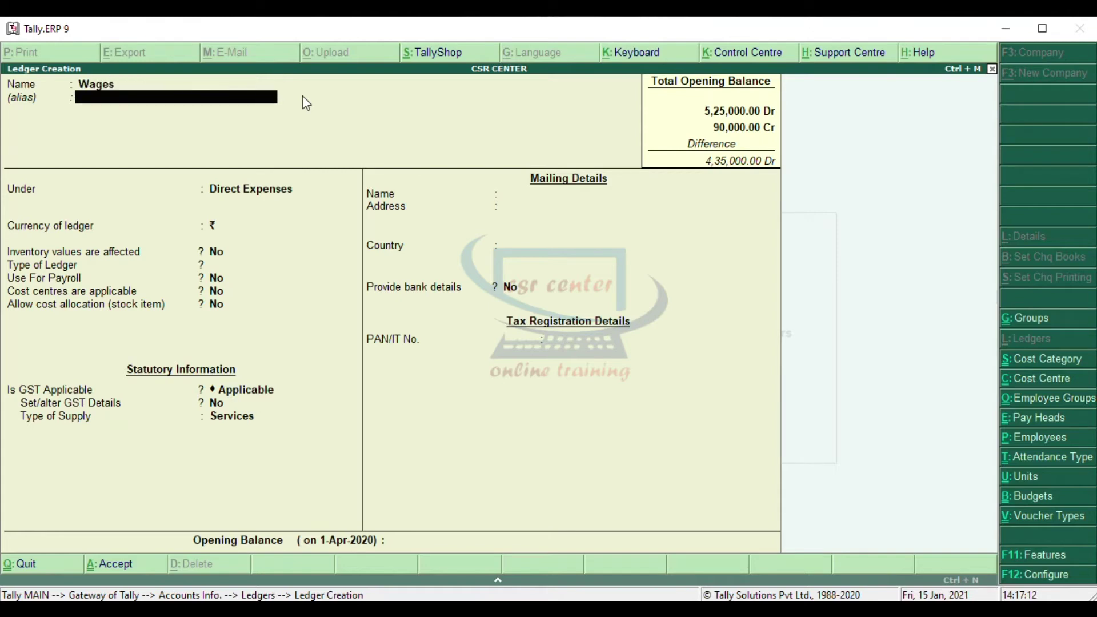
{"action": "key", "text": "Return"}
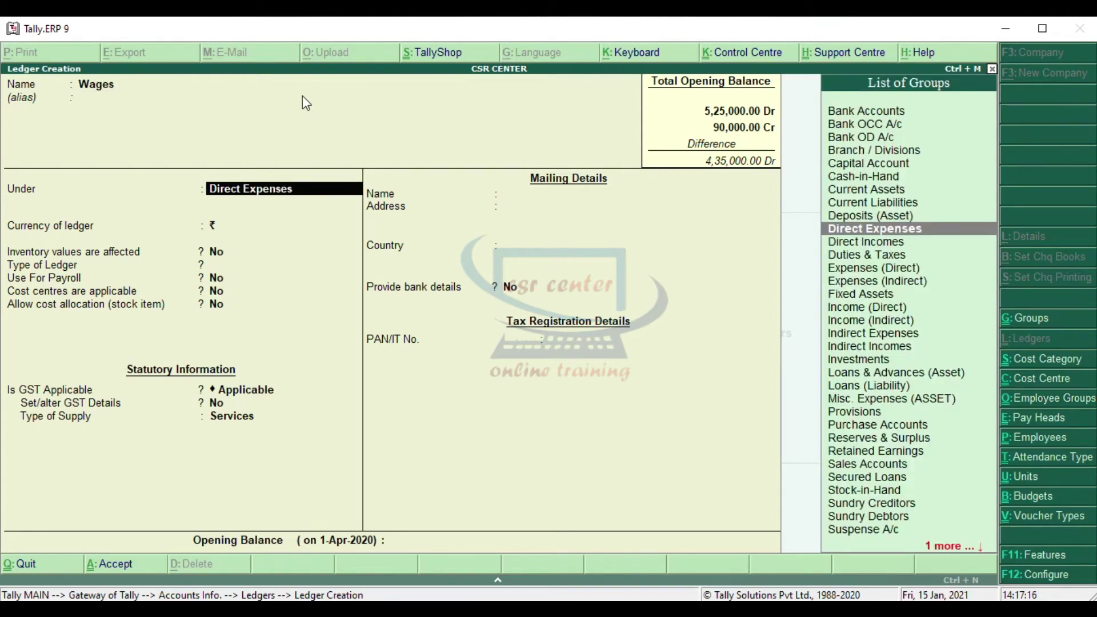
{"action": "key", "text": "Return"}
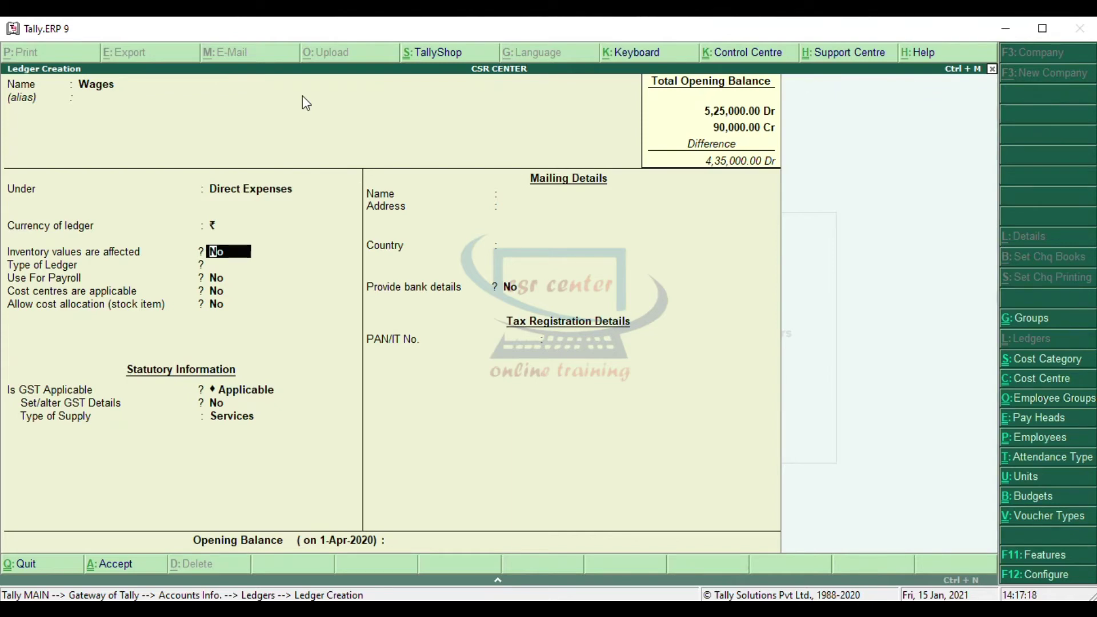
Step: Set the Wages ledger's type to Not Applicable, keeping inventory, payroll, cost centres and cost allocation at No
{"action": "key", "text": "Return"}
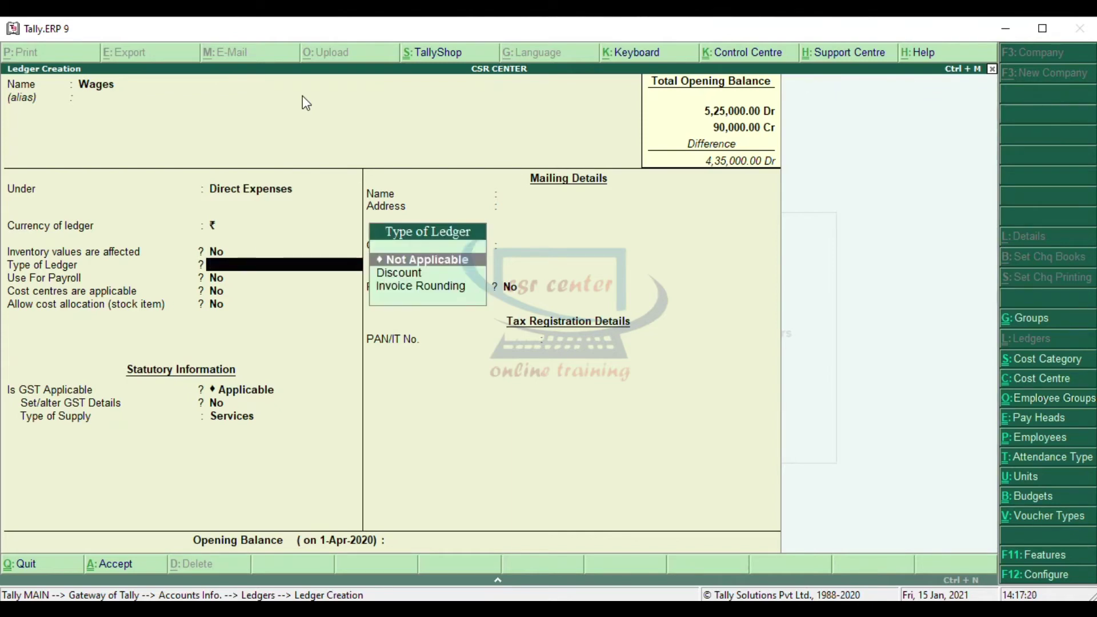
{"action": "key", "text": "Return"}
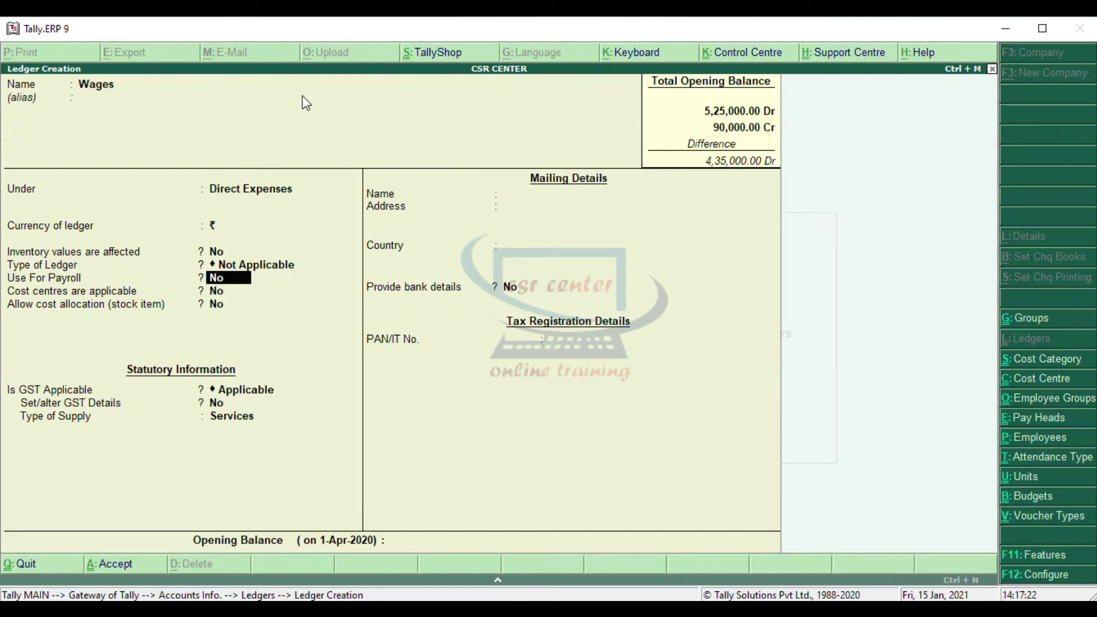
{"action": "key", "text": "Return"}
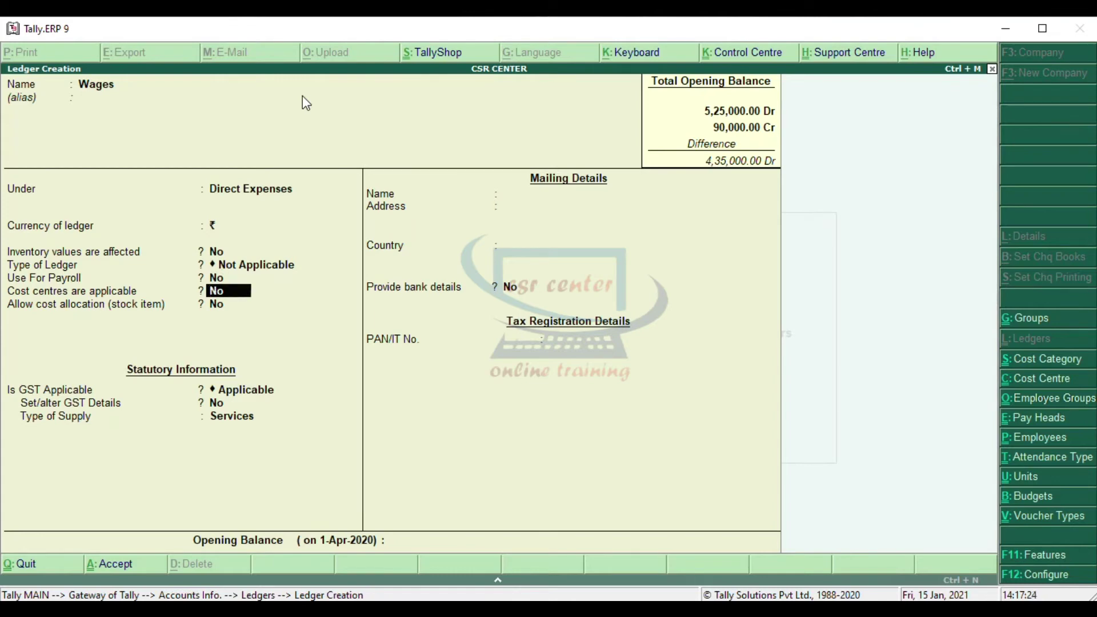
{"action": "key", "text": "Return"}
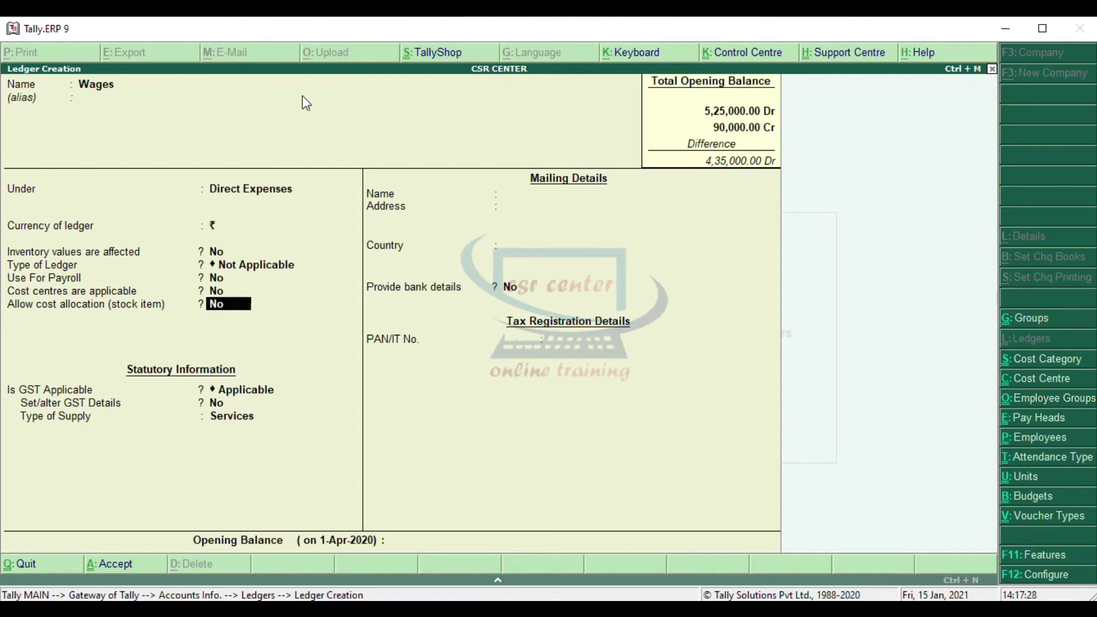
{"action": "key", "text": "Return"}
Step: Set GST applicability and assessable value inclusion to Not Applicable for Wages, and save it with bank details at No and no opening balance
{"action": "type", "text": "N"}
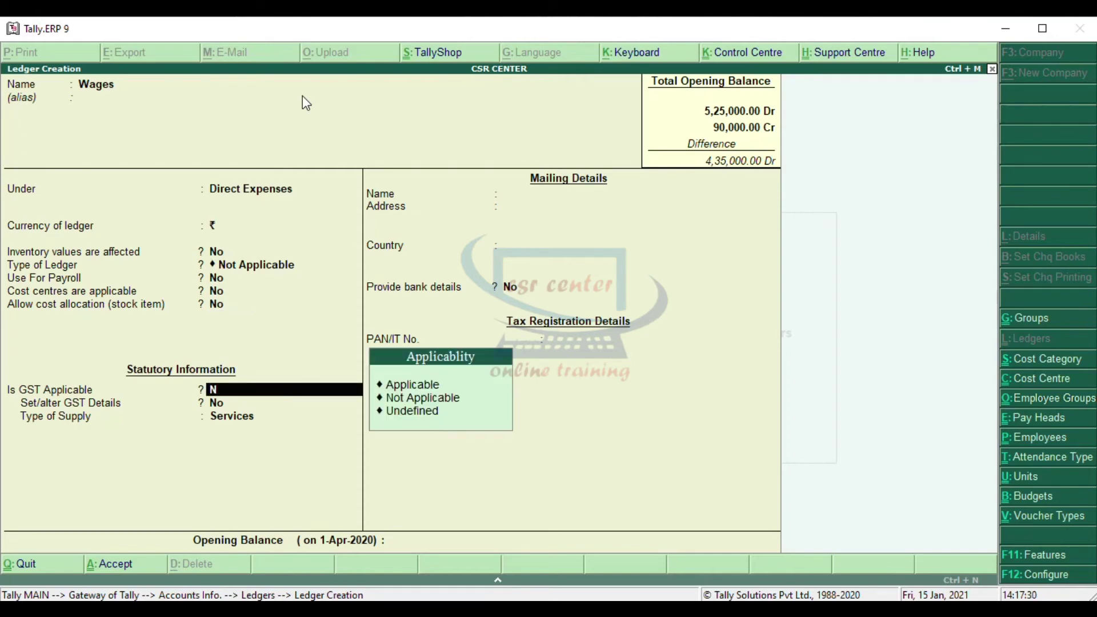
{"action": "key", "text": "Return"}
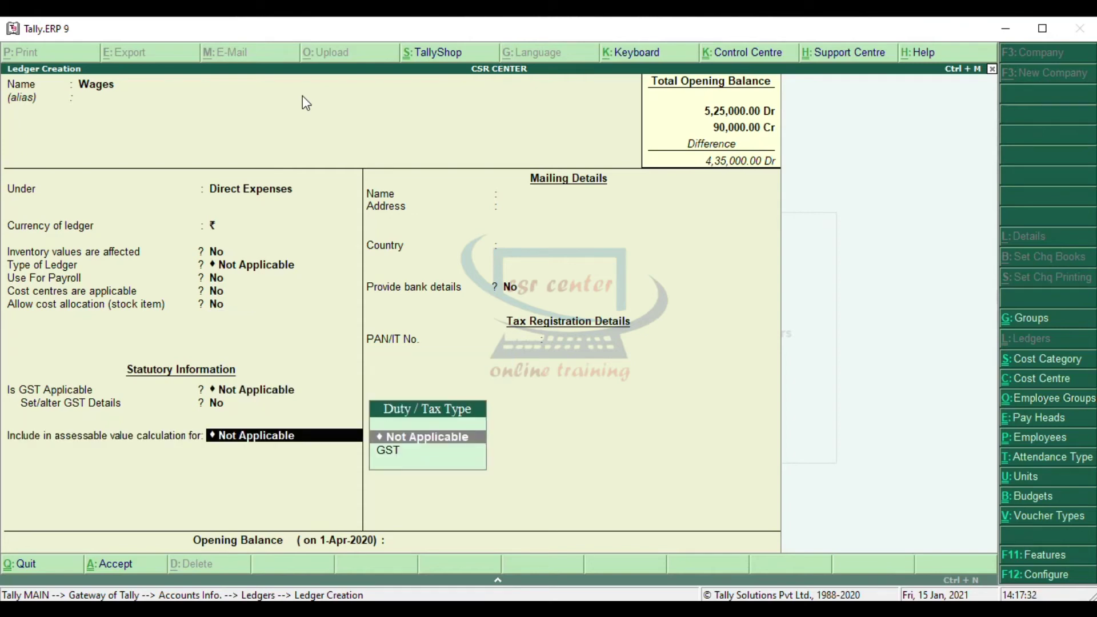
{"action": "key", "text": "Return"}
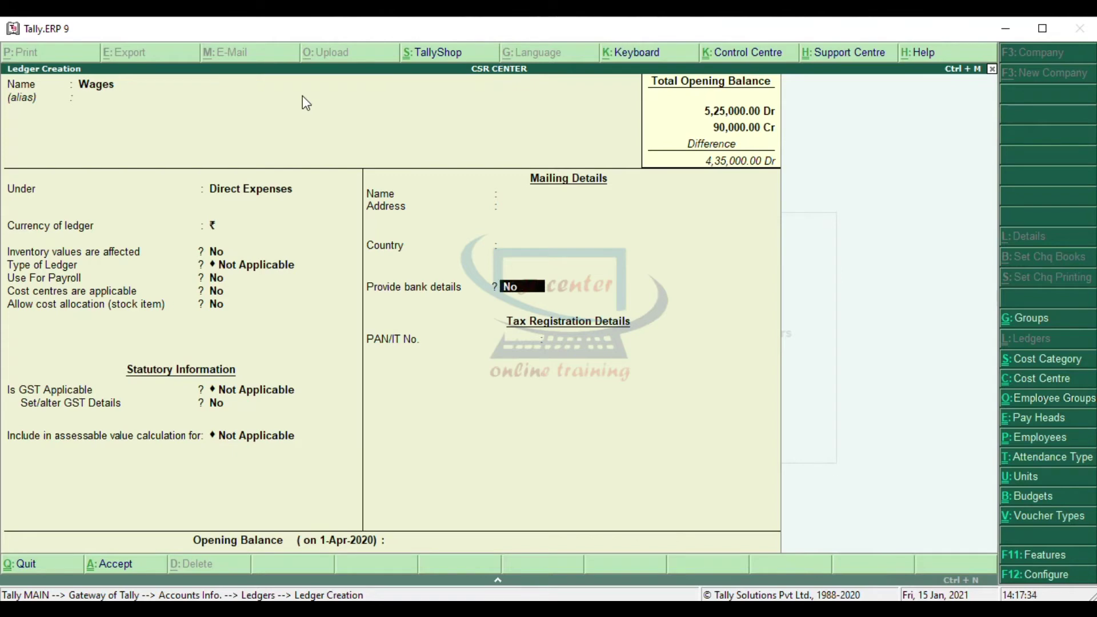
{"action": "key", "text": "Return"}
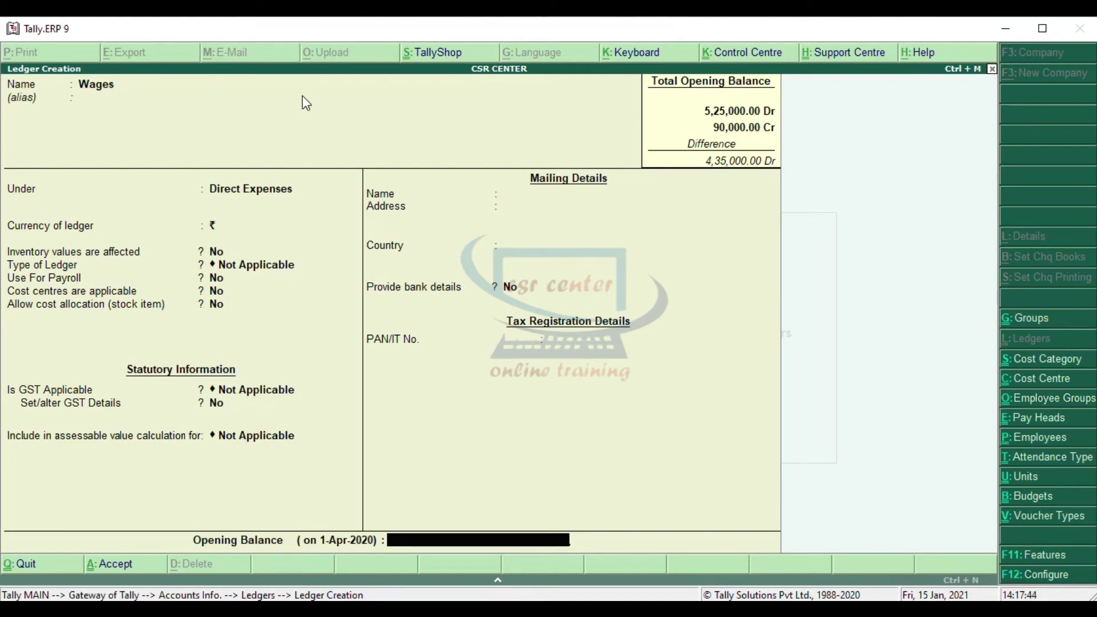
{"action": "key", "text": "Return"}
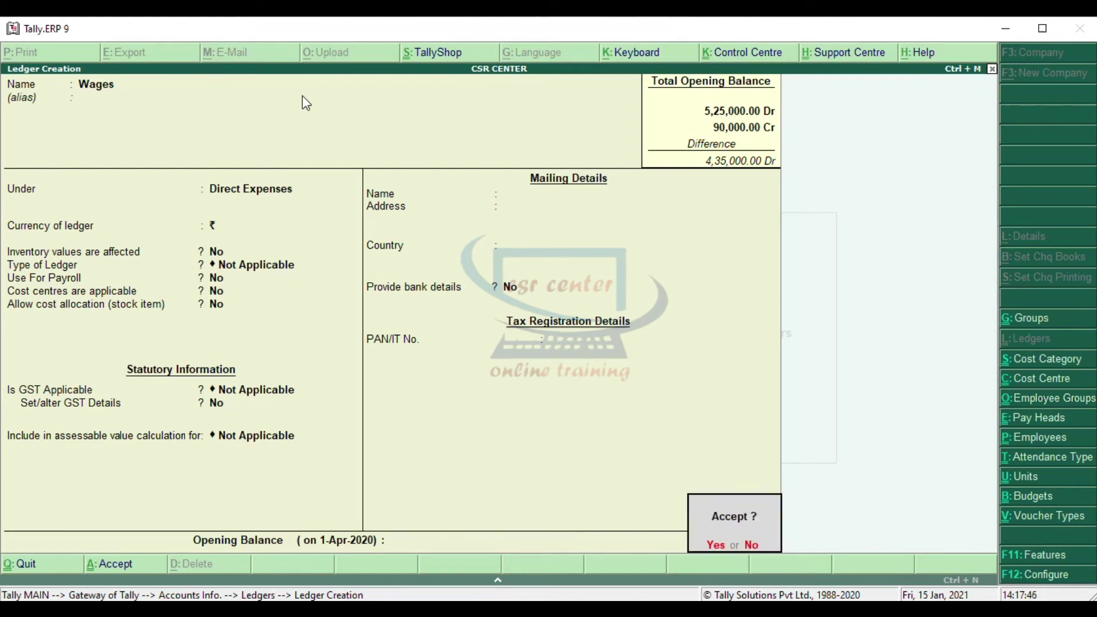
{"action": "key", "text": "Return"}
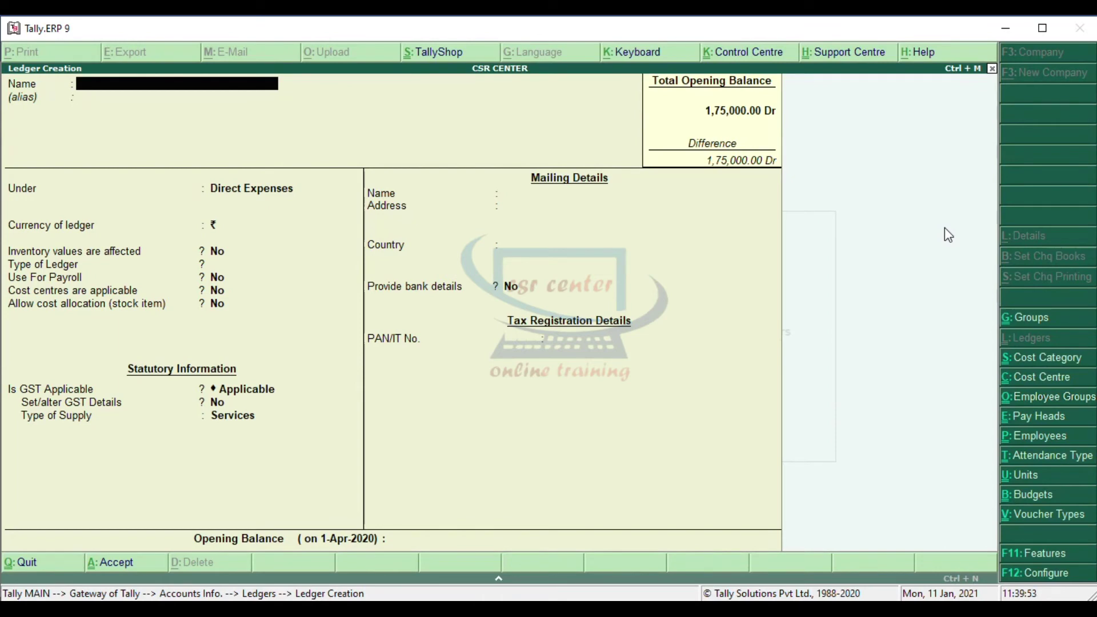
Step: Name a new ledger Coal & Fuel, without an alias, and place it under the Direct Expenses group
{"action": "type", "text": "Coal & Fuel"}
{"action": "key", "text": "Return"}
{"action": "key", "text": "Return"}
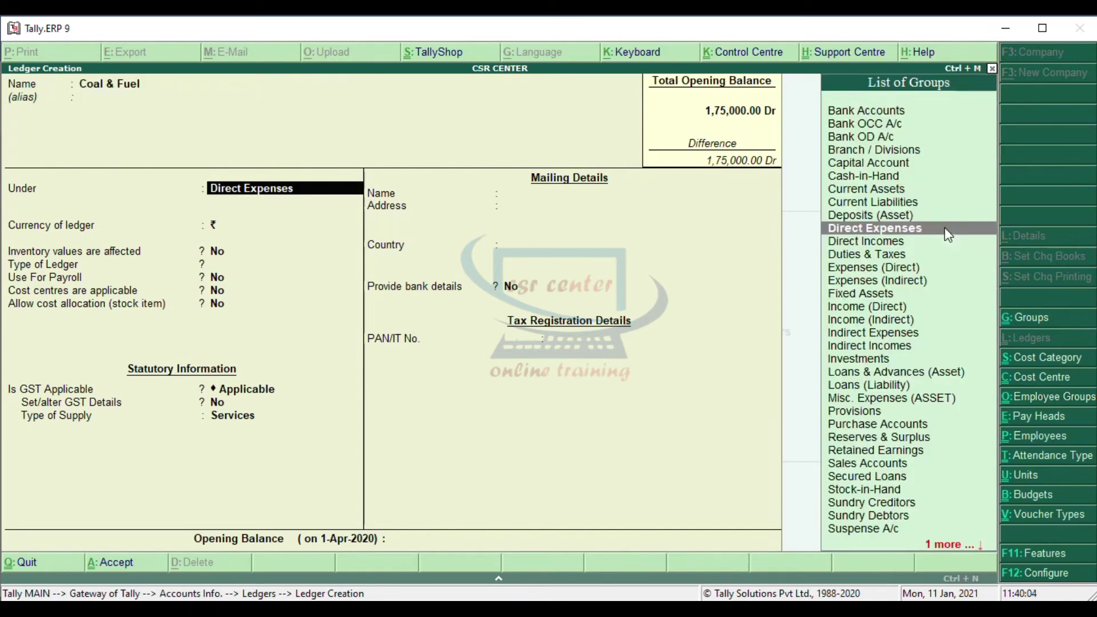
{"action": "left_click", "coordinate": [928, 228]}
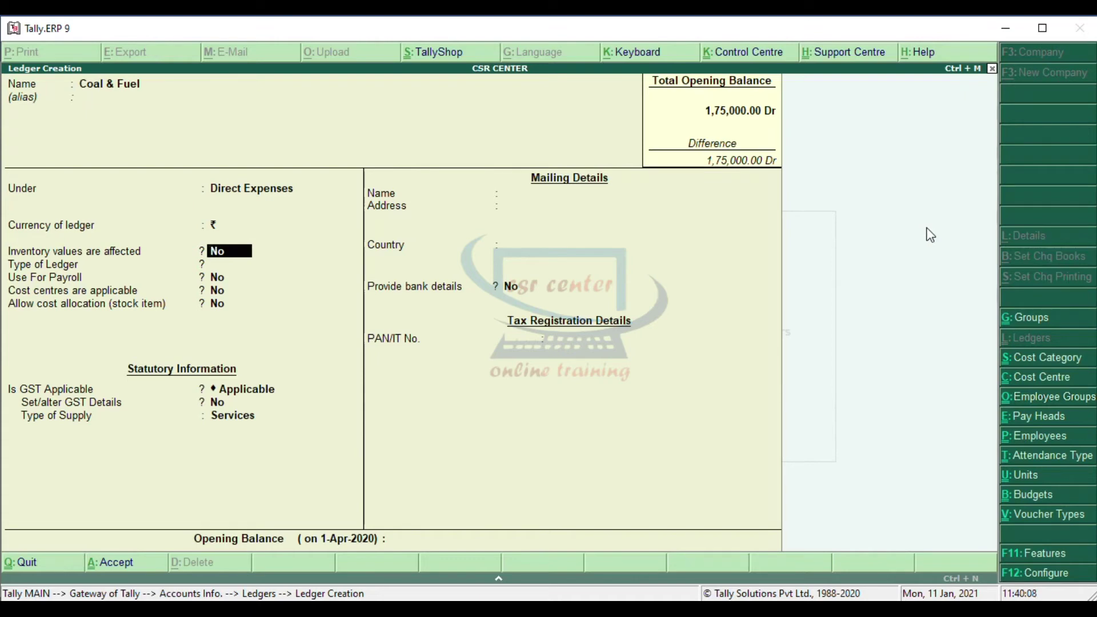
Step: Set the Coal & Fuel ledger's type to Not Applicable, keeping inventory, payroll, cost centres and cost allocation at No
{"action": "key", "text": "Return"}
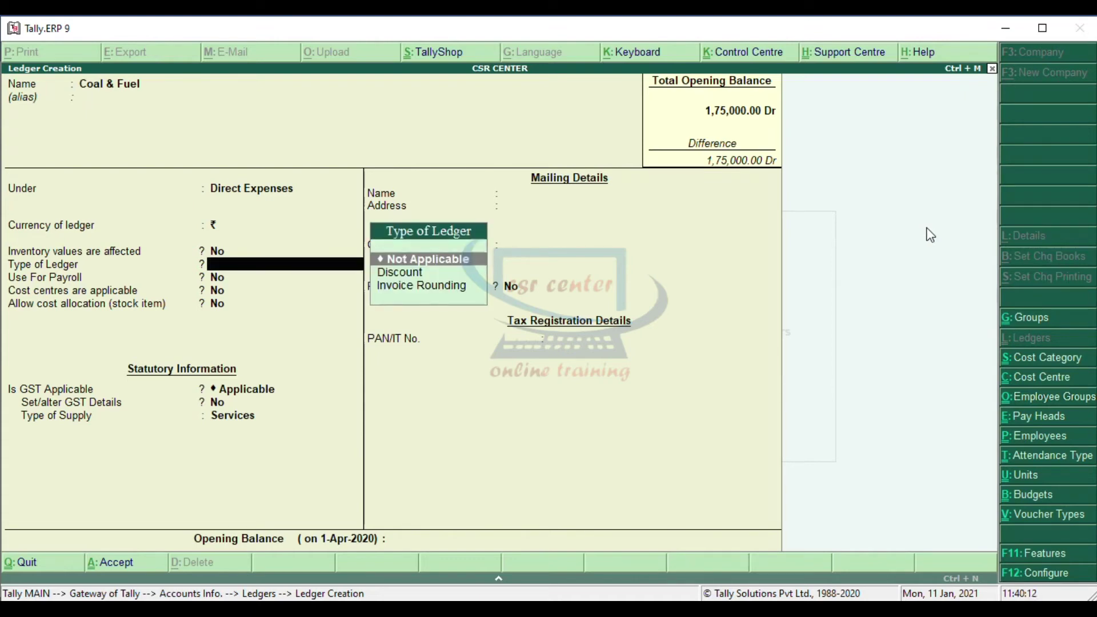
{"action": "key", "text": "Return"}
{"action": "key", "text": "Return"}
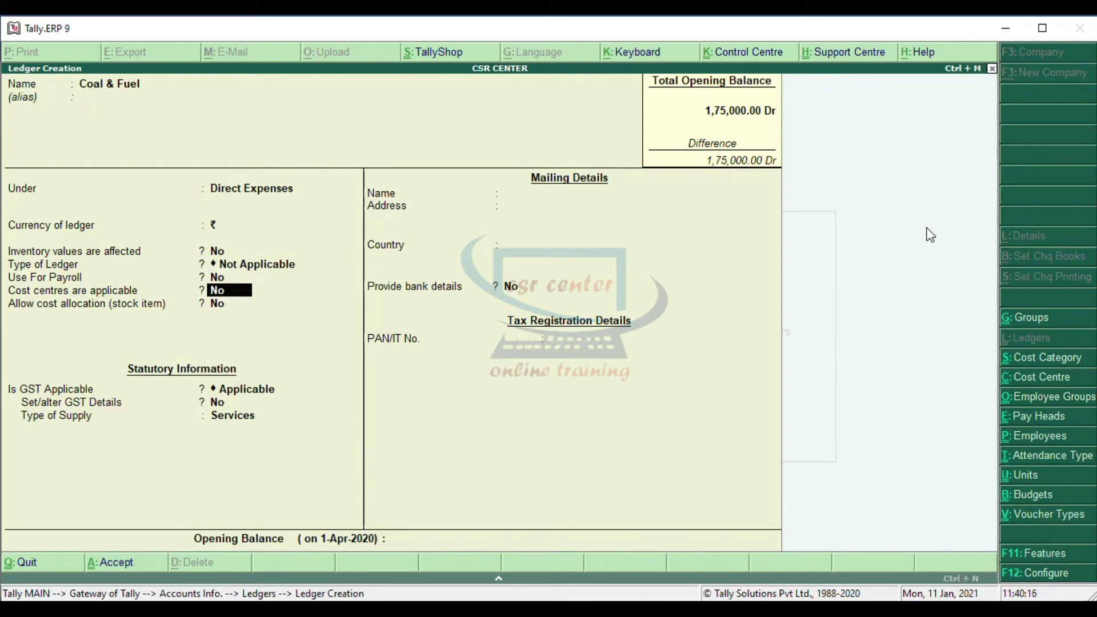
{"action": "key", "text": "Return"}
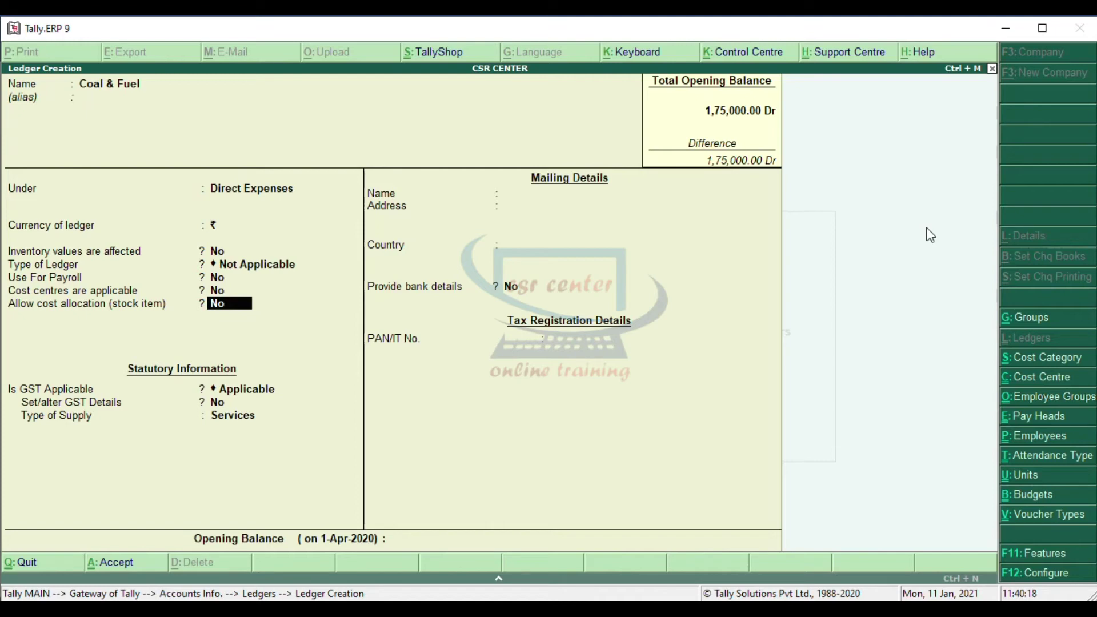
{"action": "key", "text": "Return"}
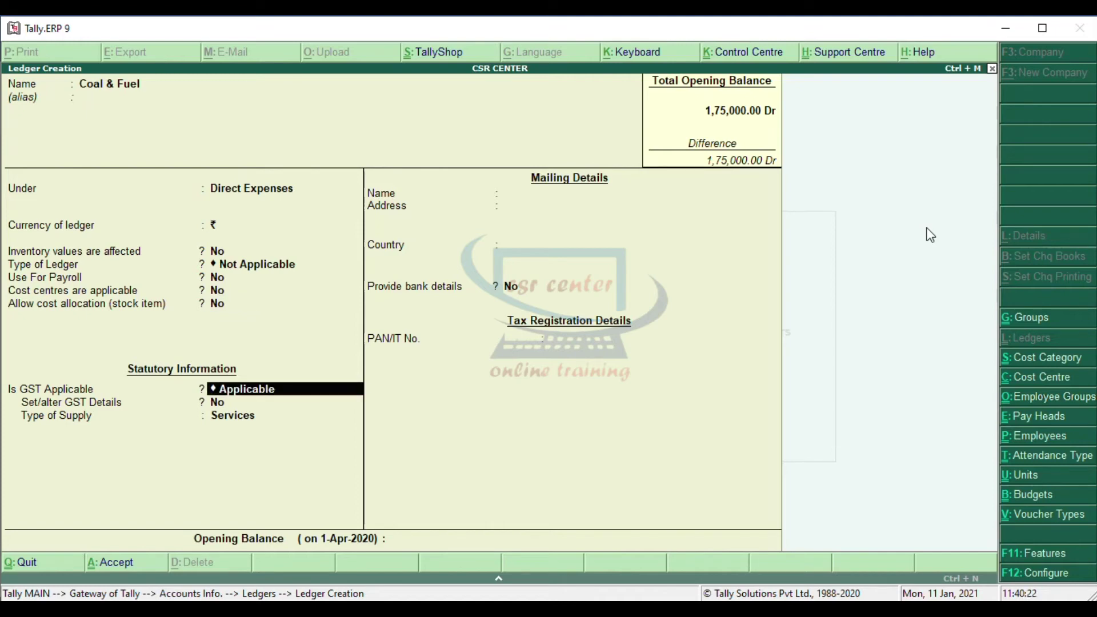
Step: Set GST applicability and assessable value inclusion to Not Applicable for Coal & Fuel, and save it with bank details at No and no opening balance
{"action": "key", "text": "BackSpace"}
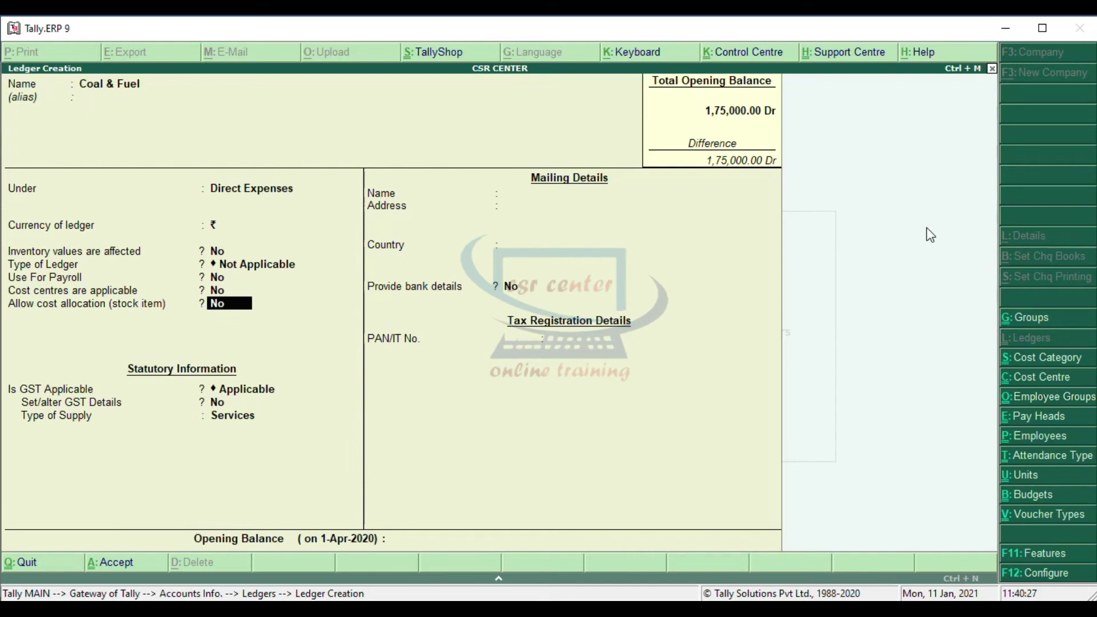
{"action": "key", "text": "Return"}
{"action": "key", "text": "Down"}
{"action": "key", "text": "Return"}
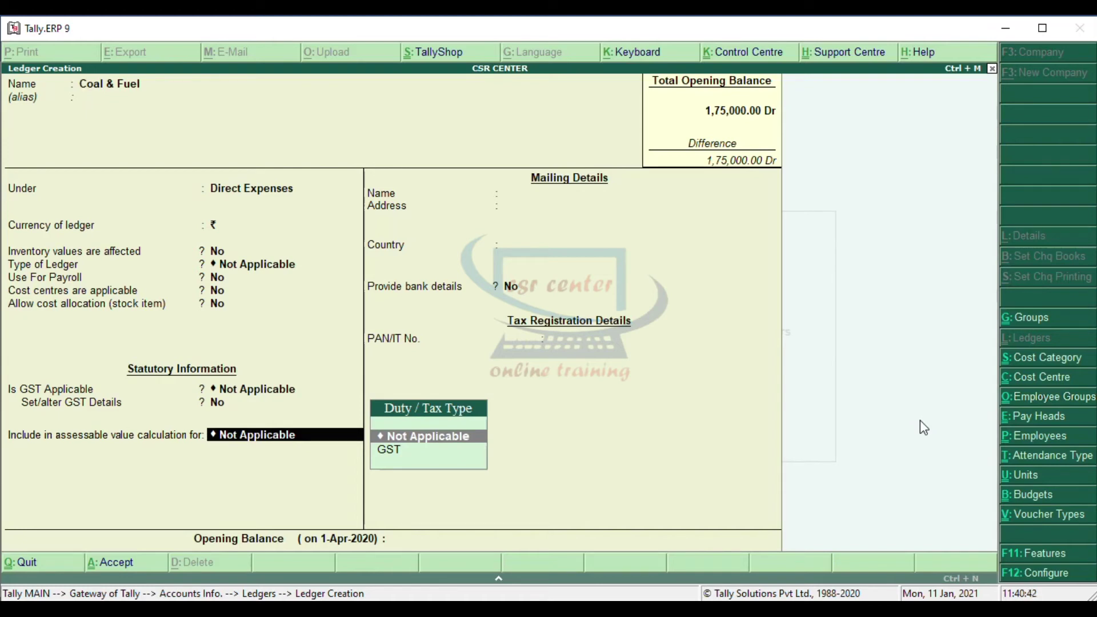
{"action": "key", "text": "Return"}
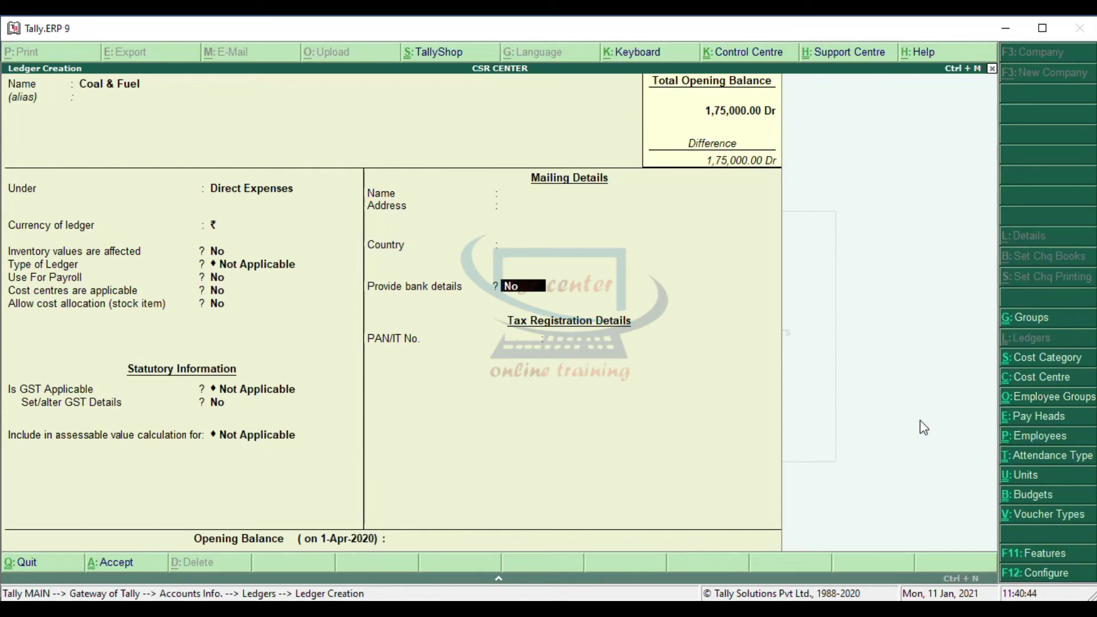
{"action": "key", "text": "Return"}
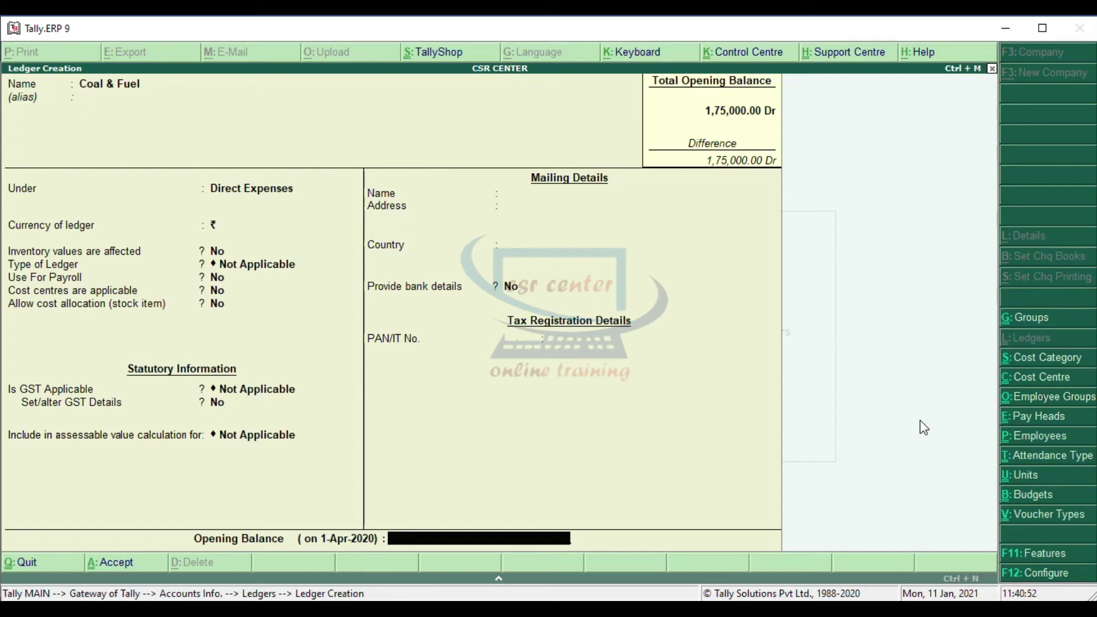
{"action": "key", "text": "Return"}
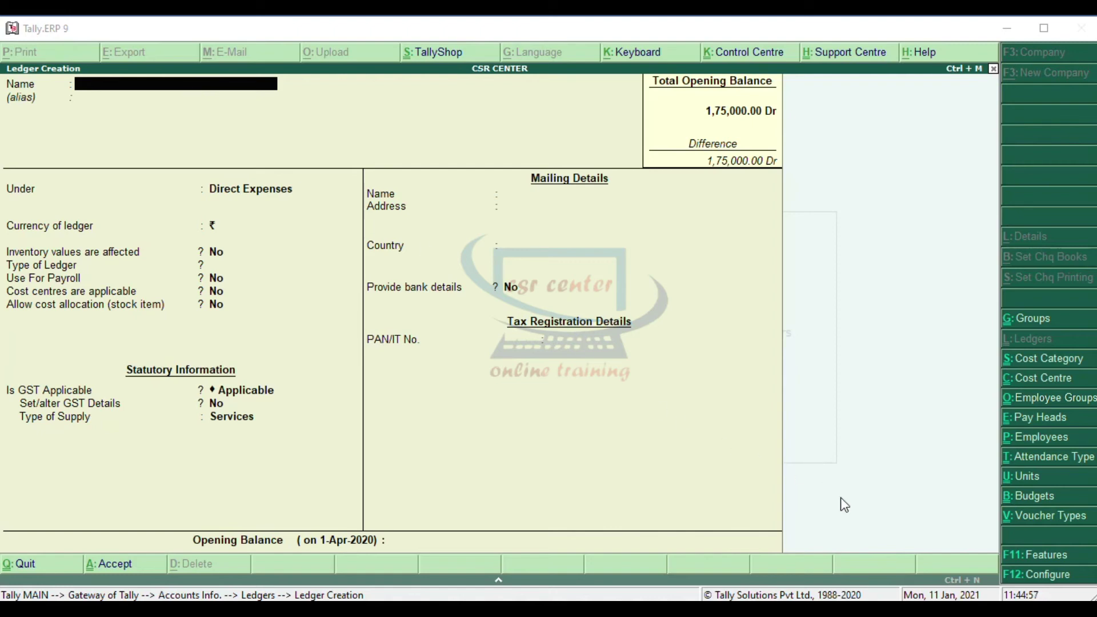
Step: Switch to the CSR CENTERS LEDGERS workbook in Excel, review the Direct Incomes ledger examples in B49:B55, and return to Tally
{"action": "key", "text": "alt+Tab"}
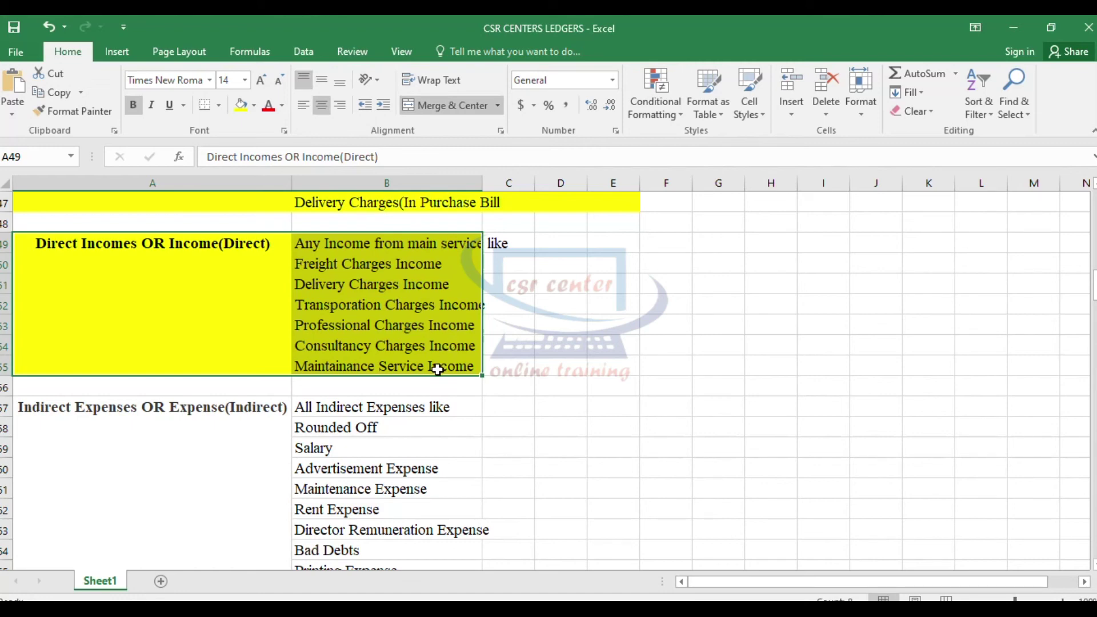
{"action": "left_click", "coordinate": [434, 325]}
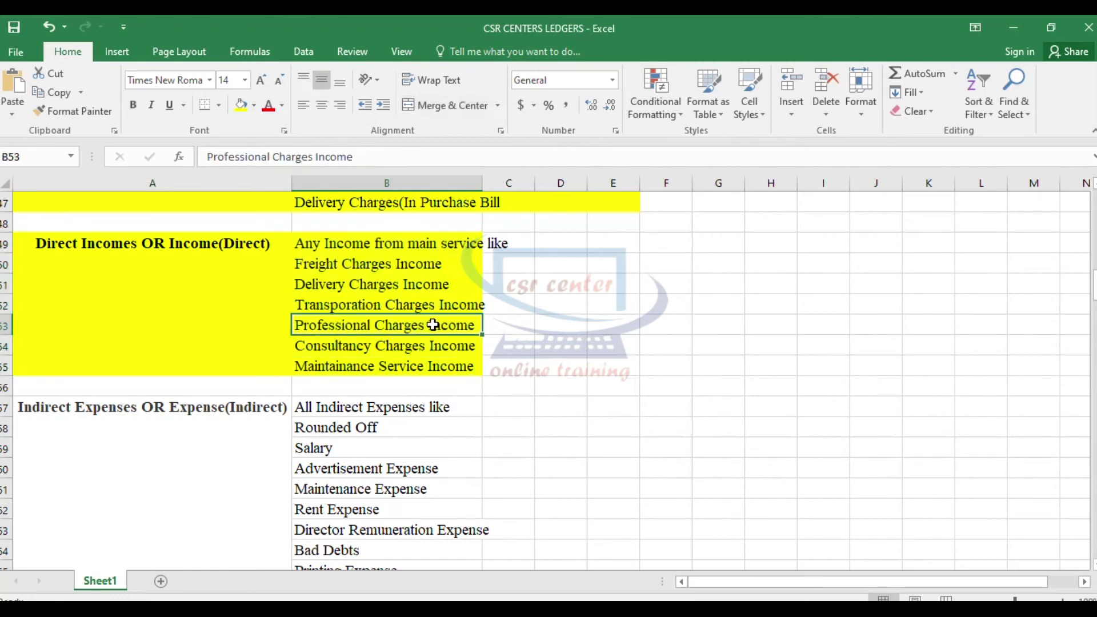
{"action": "left_click_drag", "start_coordinate": [309, 245], "coordinate": [373, 359]}
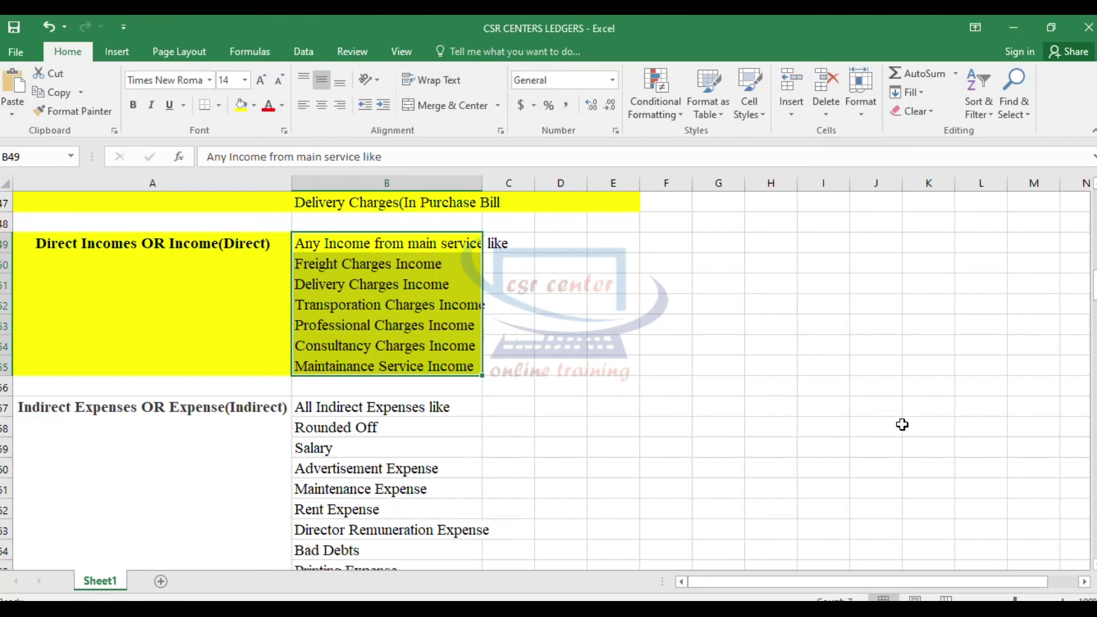
{"action": "left_click", "coordinate": [1008, 597]}
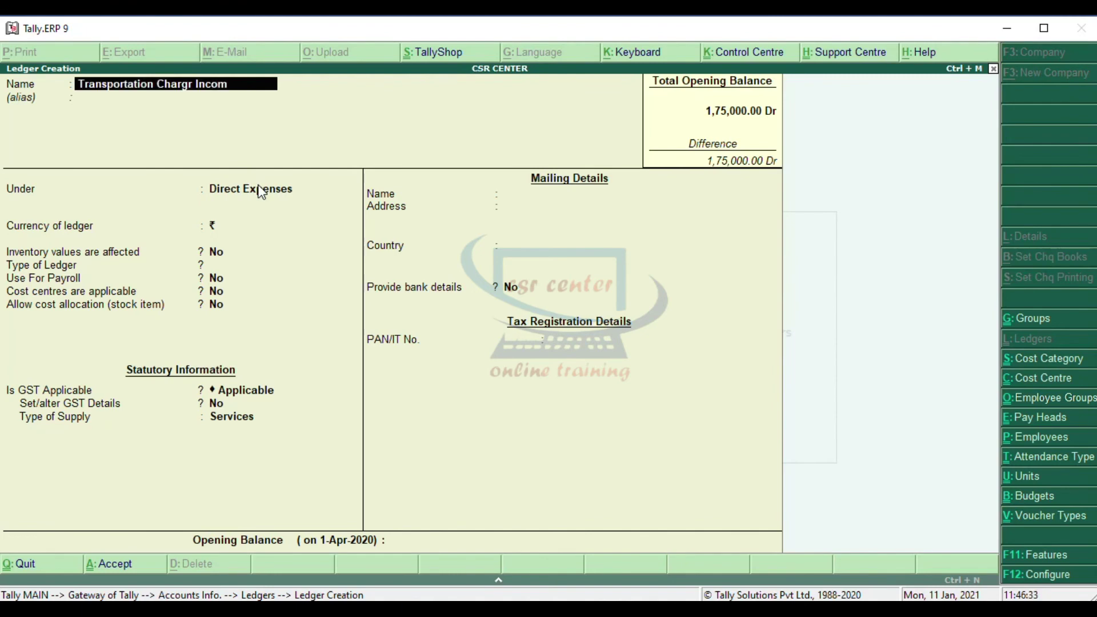
Step: Name a new ledger Transportation Chargr Income, without an alias, and place it under the Direct Incomes group
{"action": "type", "text": "e"}
{"action": "key", "text": "Return"}
{"action": "key", "text": "Return"}
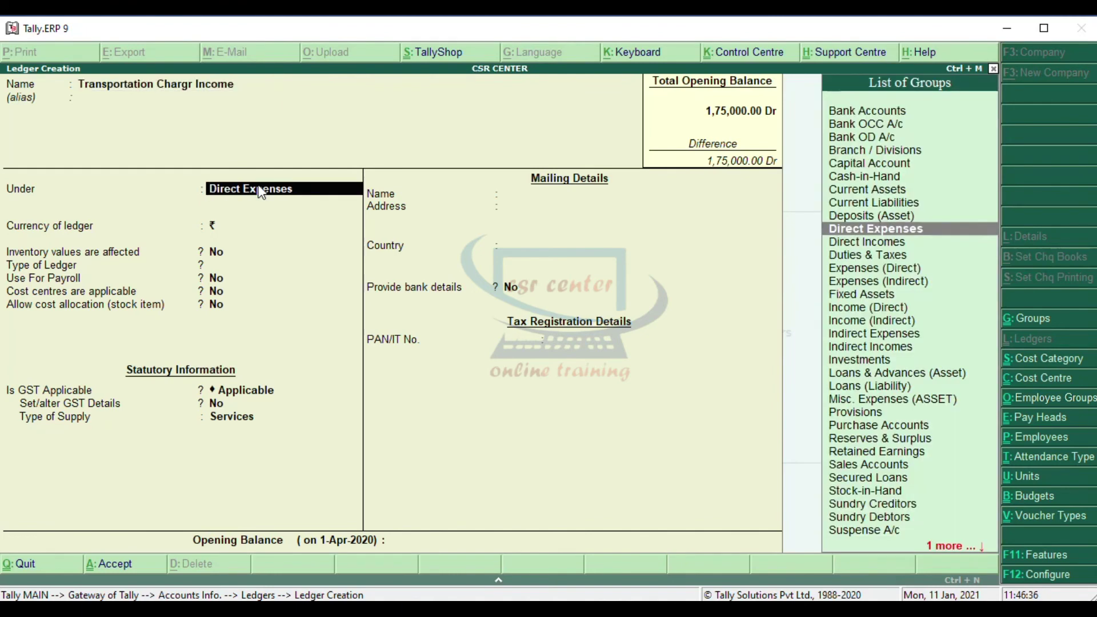
{"action": "left_click", "coordinate": [896, 245]}
{"action": "left_click", "coordinate": [896, 245]}
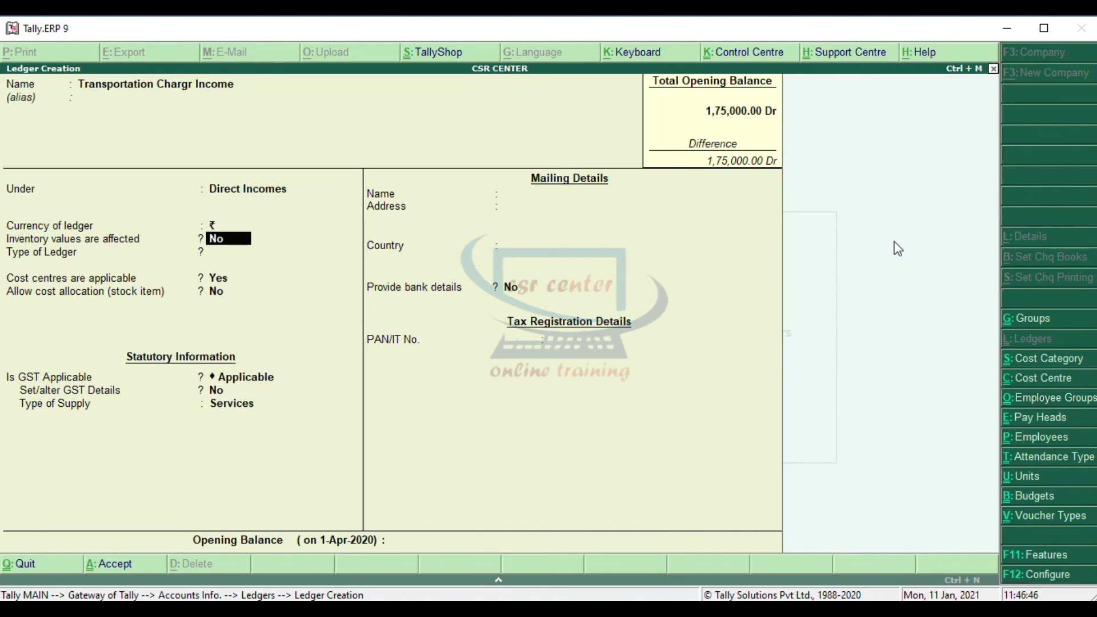
Step: Set the Transportation Chargr Income ledger's type to Not Applicable and cost centres to No, keeping inventory and cost allocation at No
{"action": "key", "text": "Return"}
{"action": "key", "text": "Return"}
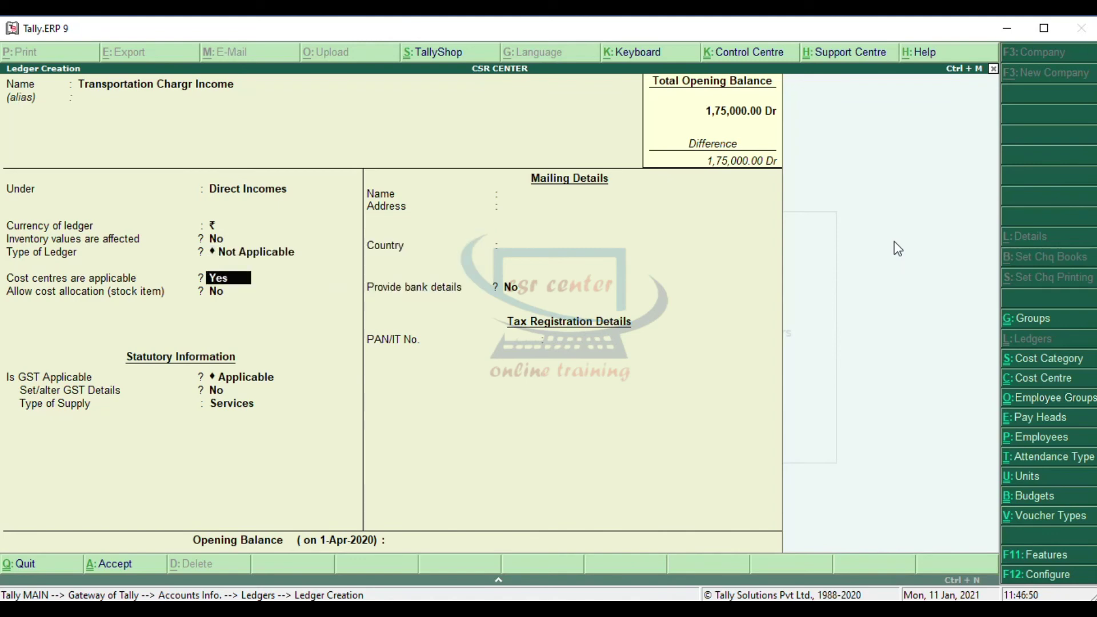
{"action": "type", "text": "n"}
{"action": "key", "text": "Return"}
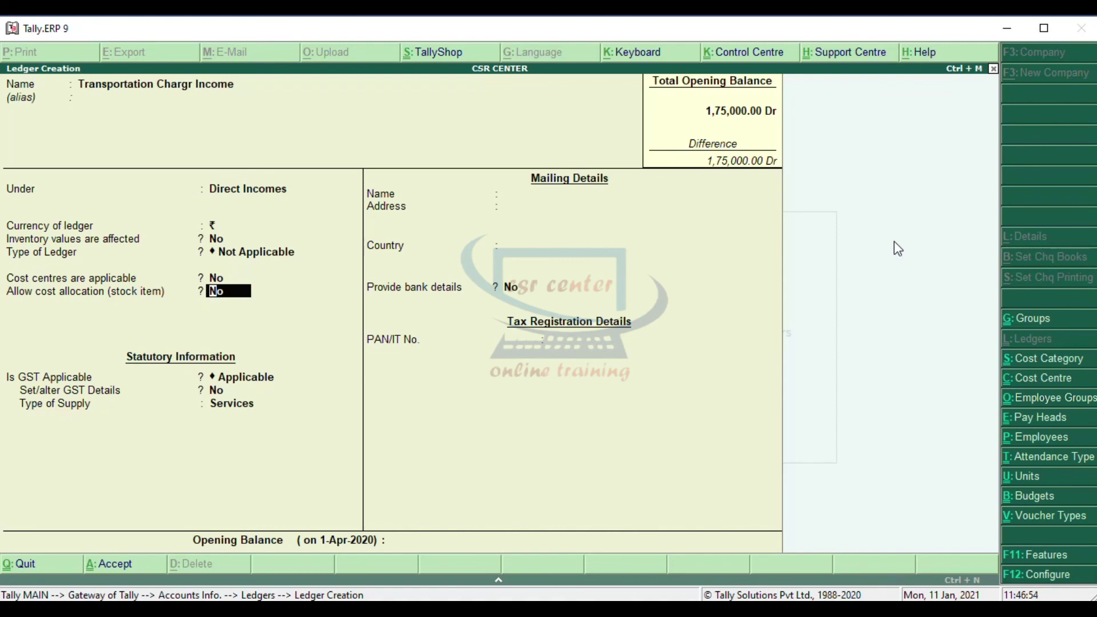
{"action": "key", "text": "Return"}
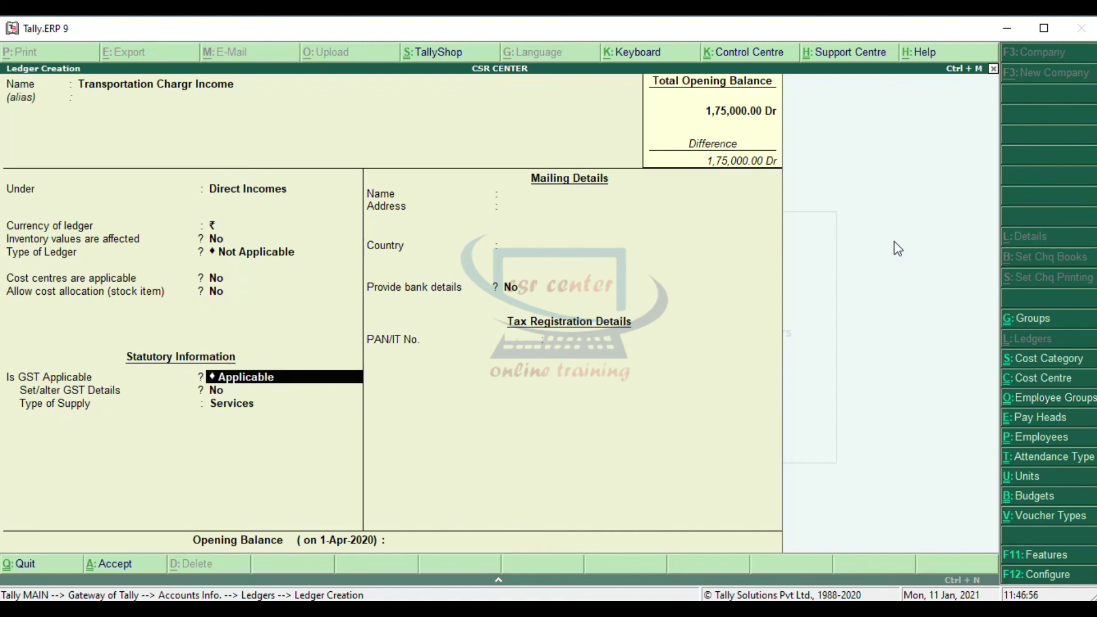
Step: Set GST applicability and assessable value inclusion to Not Applicable for Transportation Chargr Income, and save it with bank details at No and no opening balance
{"action": "type", "text": "n"}
{"action": "key", "text": "Down"}
{"action": "key", "text": "Down"}
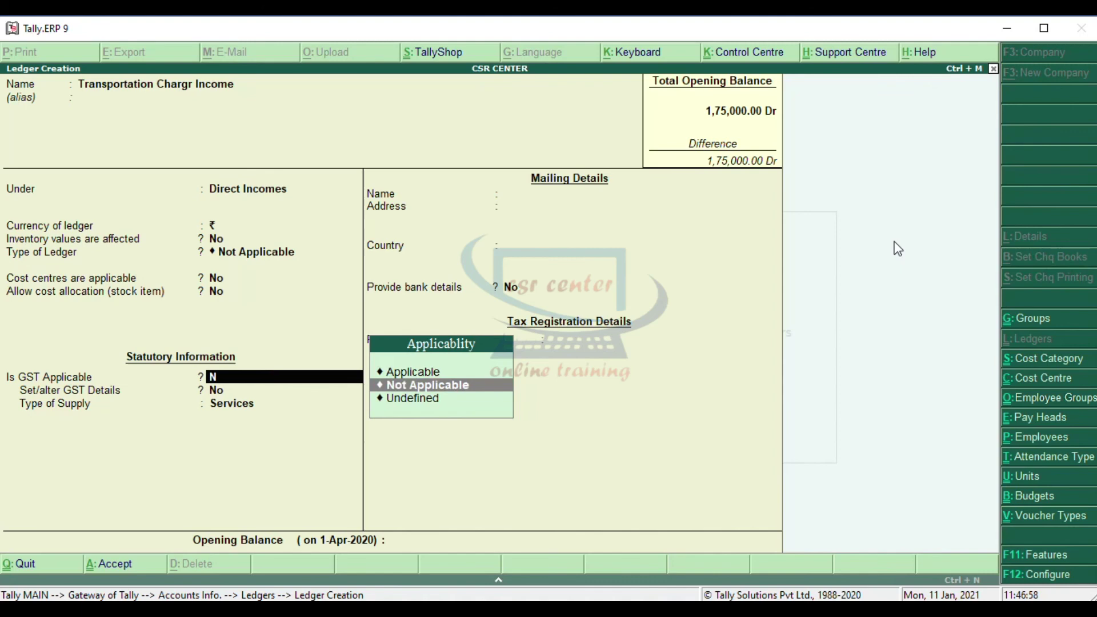
{"action": "key", "text": "Return"}
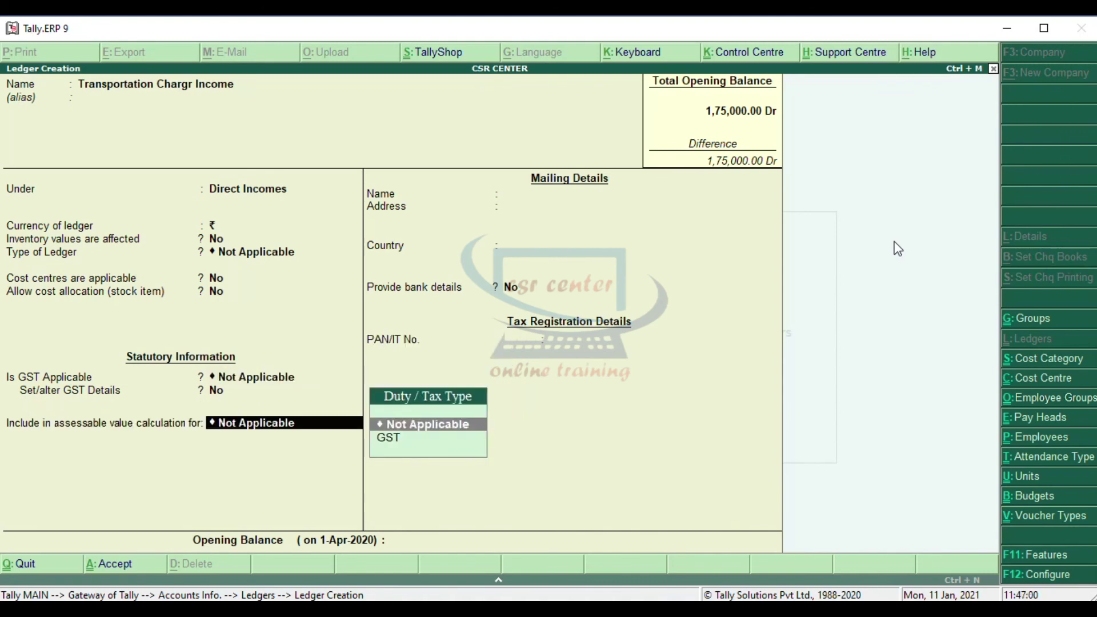
{"action": "key", "text": "Return"}
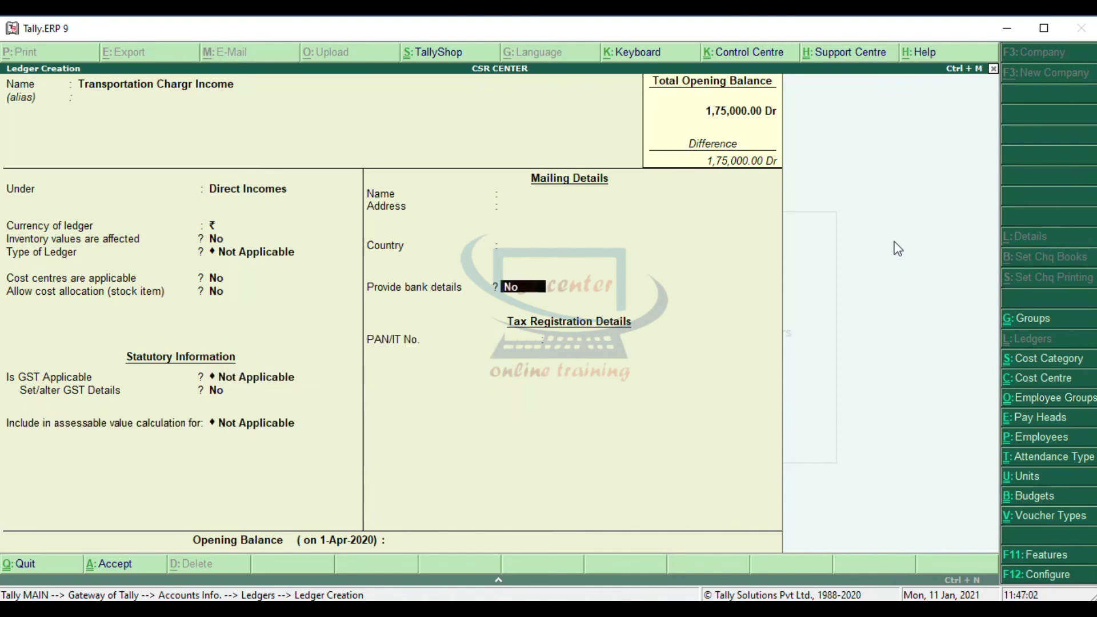
{"action": "key", "text": "Return"}
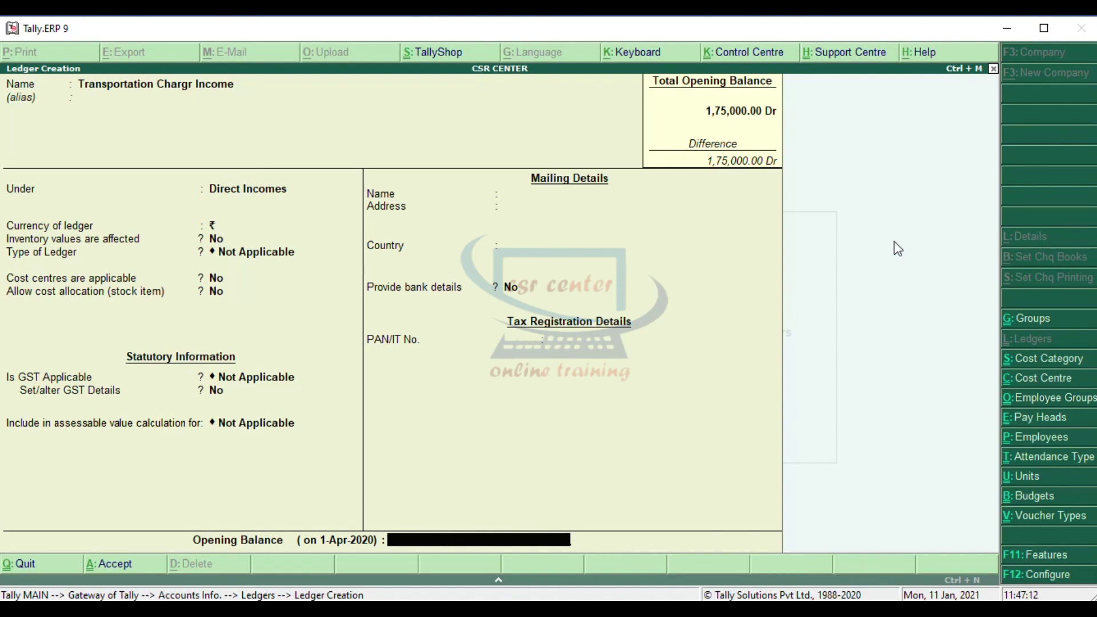
{"action": "key", "text": "Return"}
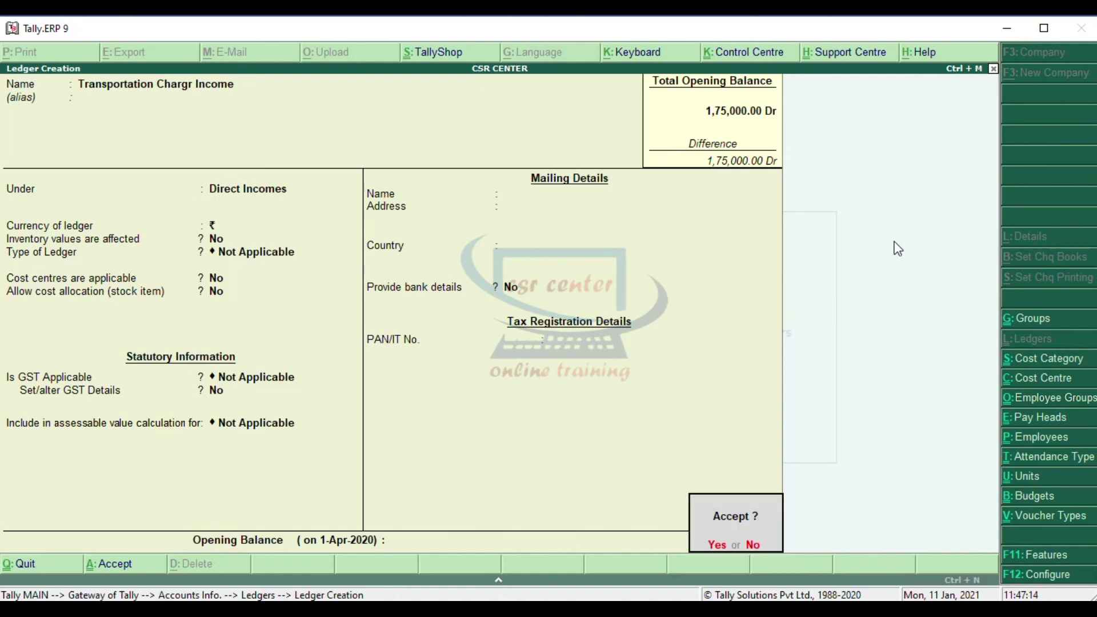
{"action": "left_click", "coordinate": [715, 544]}
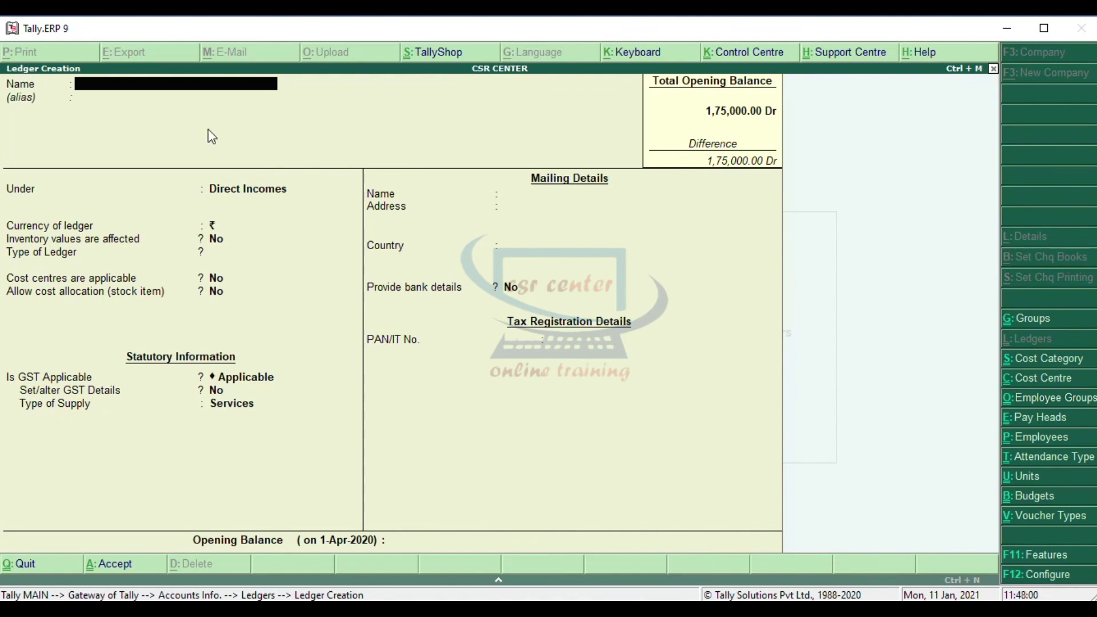
Step: Name a new ledger Professional Charge Income, without an alias, and place it under the Direct Incomes group
{"action": "type", "text": "Professional Charge Income"}
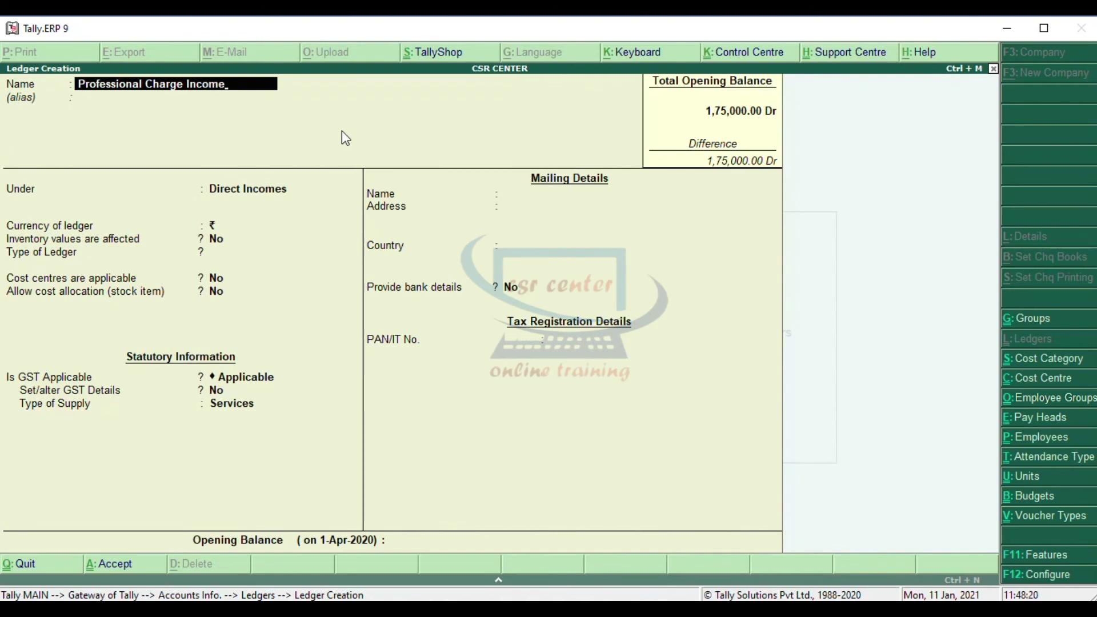
{"action": "key", "text": "Return"}
{"action": "key", "text": "Return"}
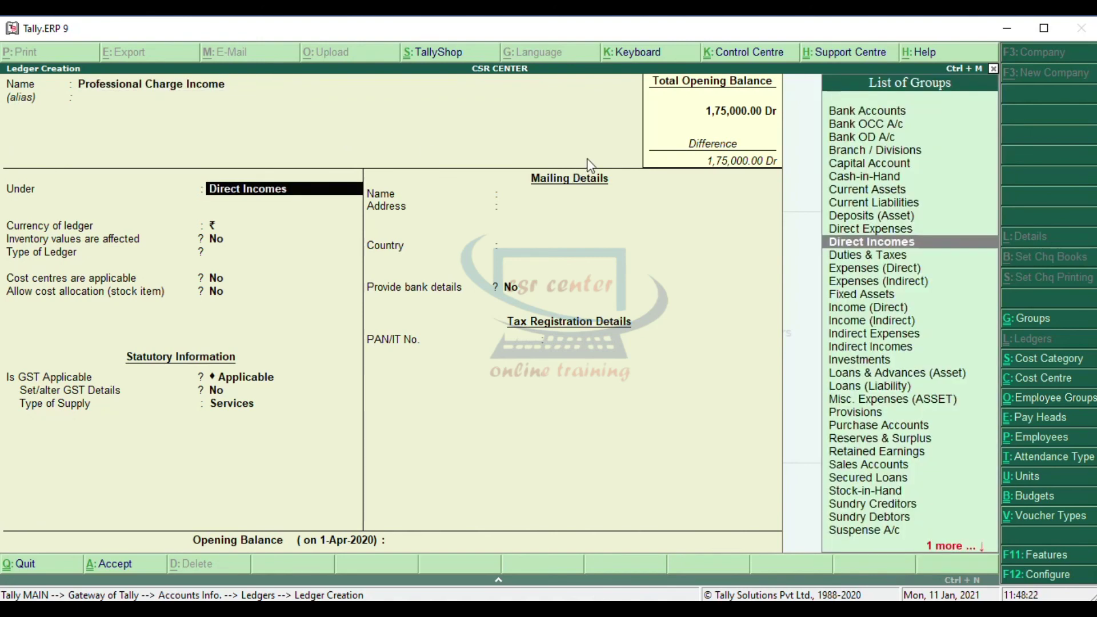
{"action": "left_click", "coordinate": [933, 241]}
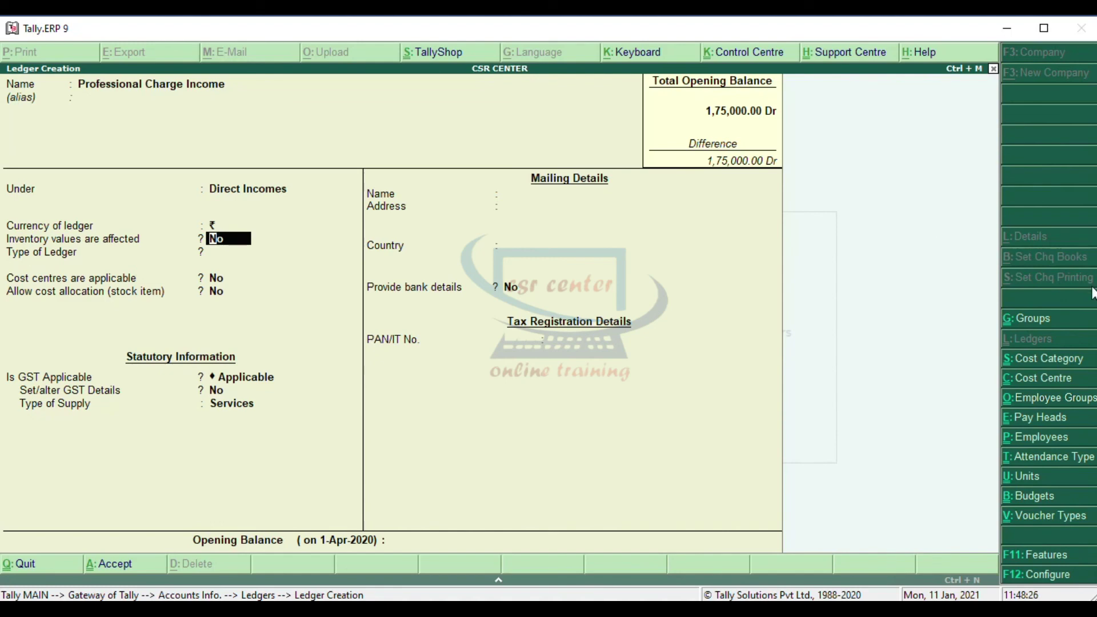
Step: Set the Professional Charge Income ledger's type to Not Applicable, keeping inventory, cost centres and cost allocation at No
{"action": "key", "text": "Return"}
{"action": "key", "text": "Return"}
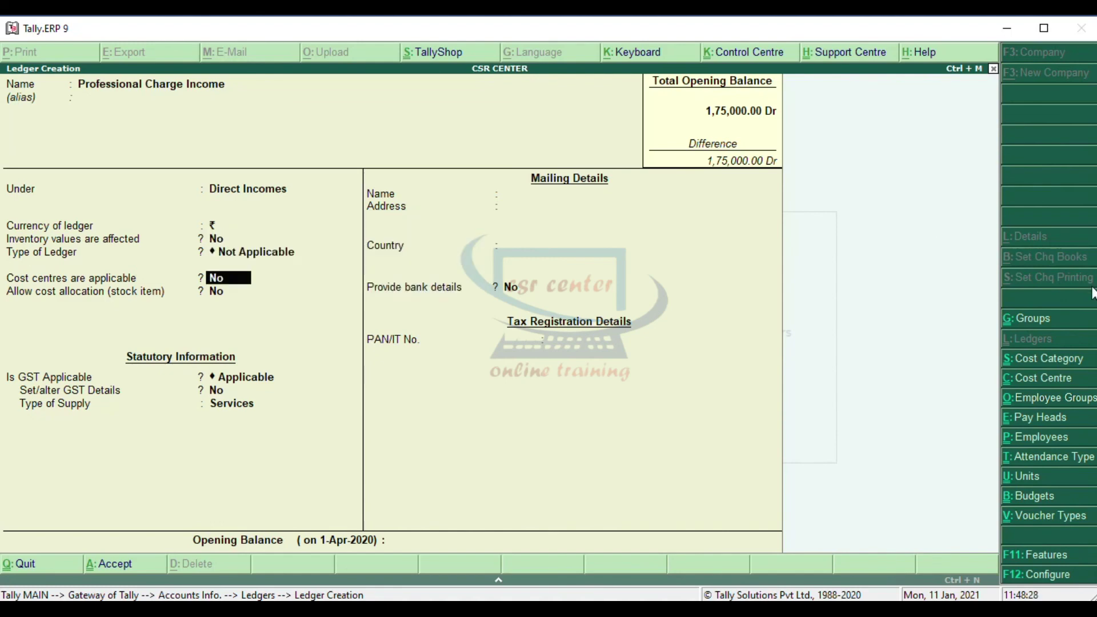
{"action": "key", "text": "Return"}
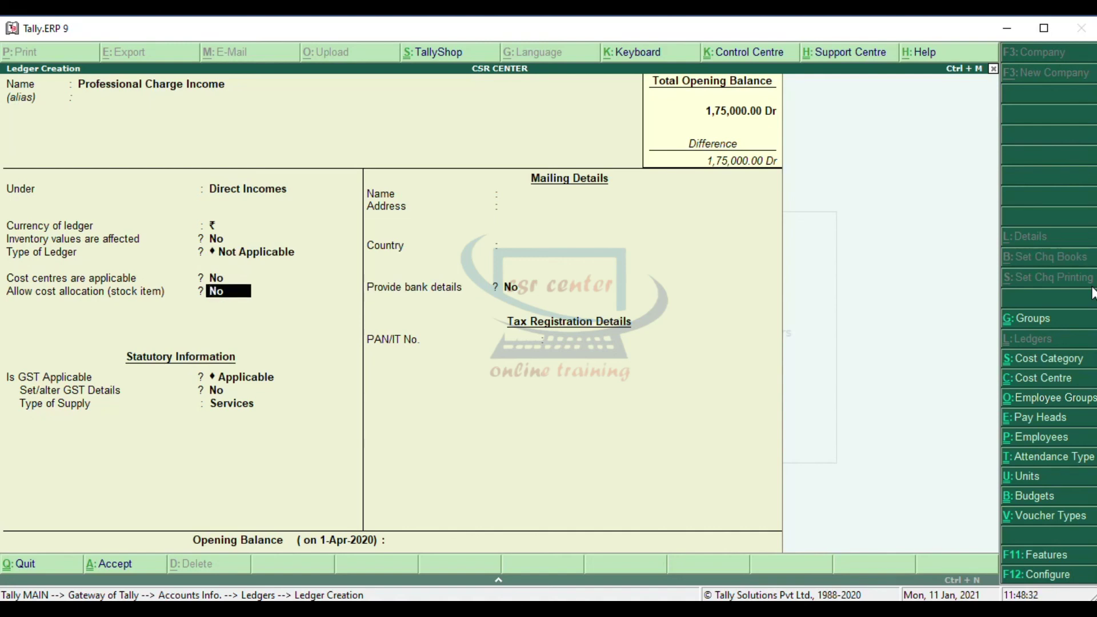
{"action": "key", "text": "Return"}
Step: Set GST applicability and assessable value inclusion to Not Applicable for Professional Charge Income, and save it with bank details at No and no opening balance
{"action": "type", "text": "N"}
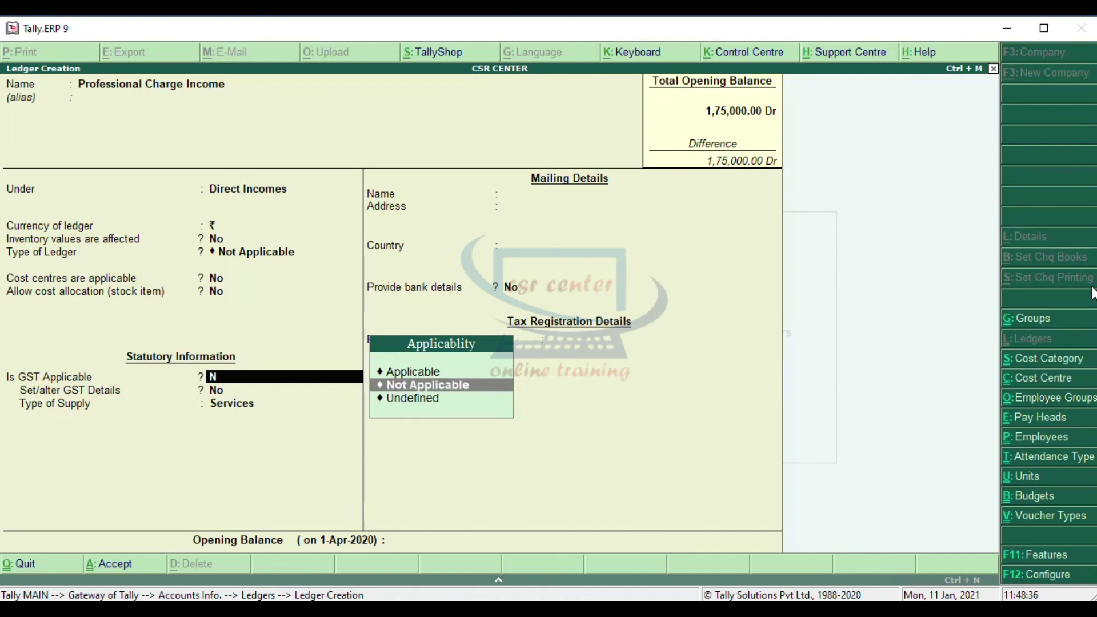
{"action": "key", "text": "Return"}
{"action": "key", "text": "Return"}
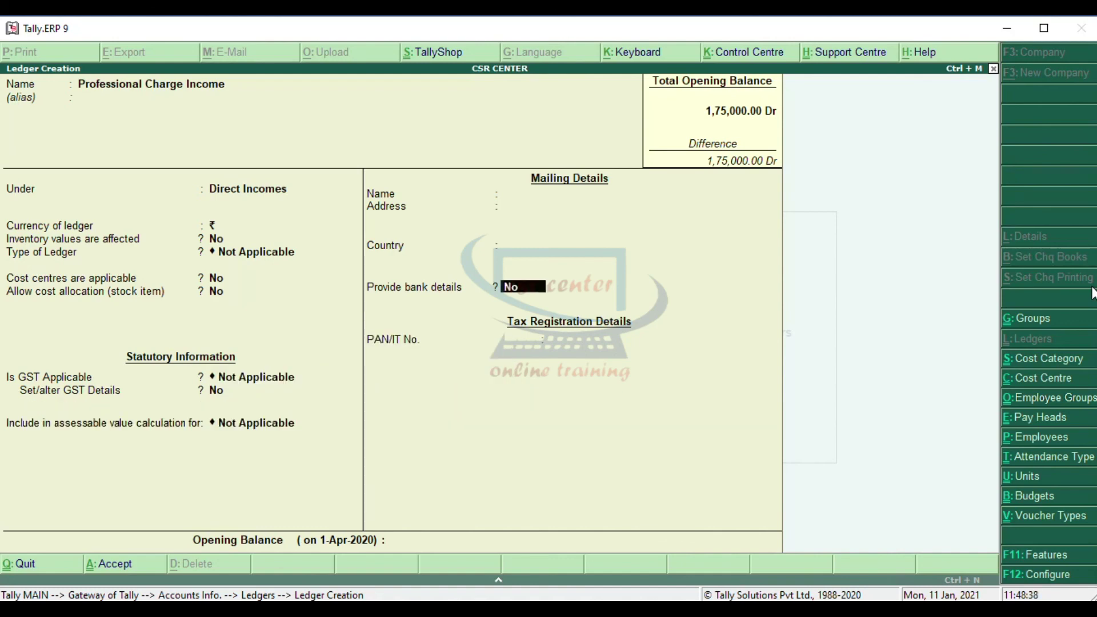
{"action": "key", "text": "Return"}
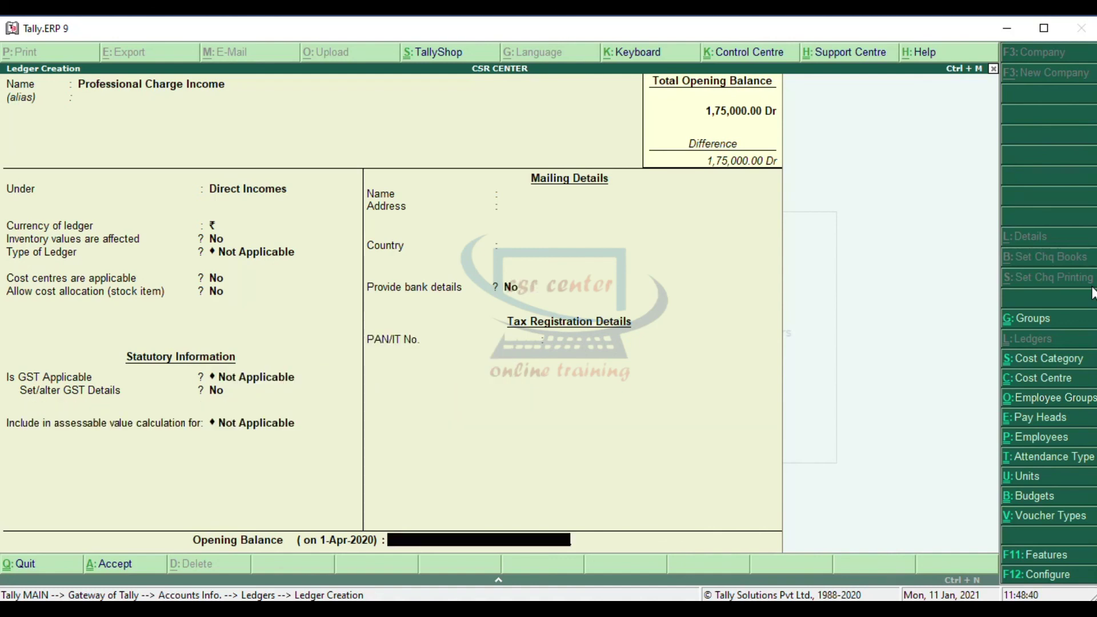
{"action": "key", "text": "Return"}
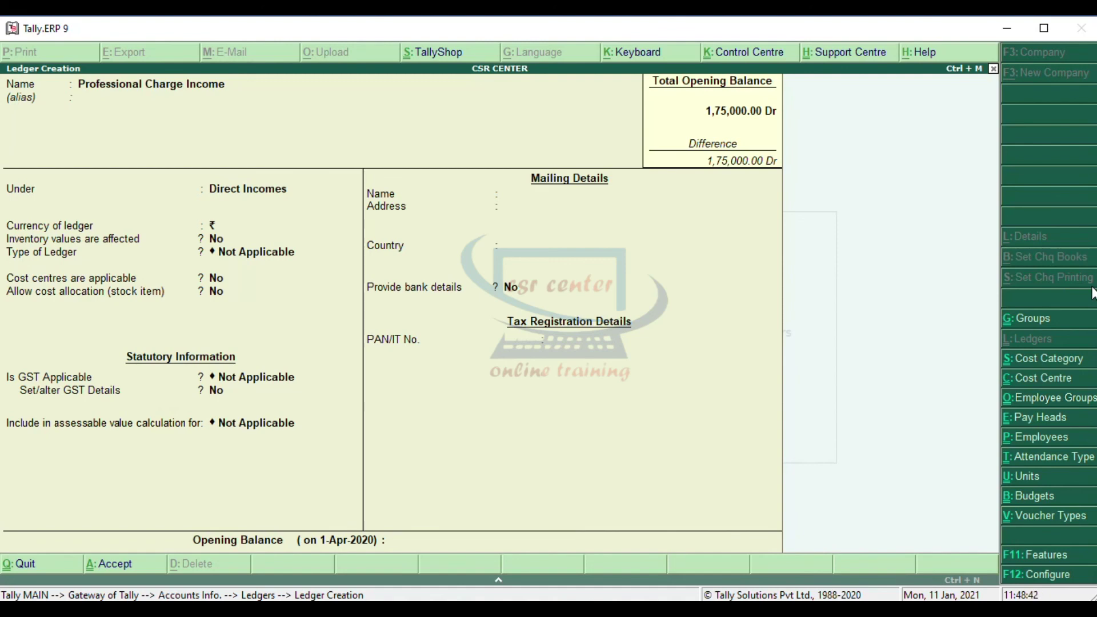
{"action": "key", "text": "Return"}
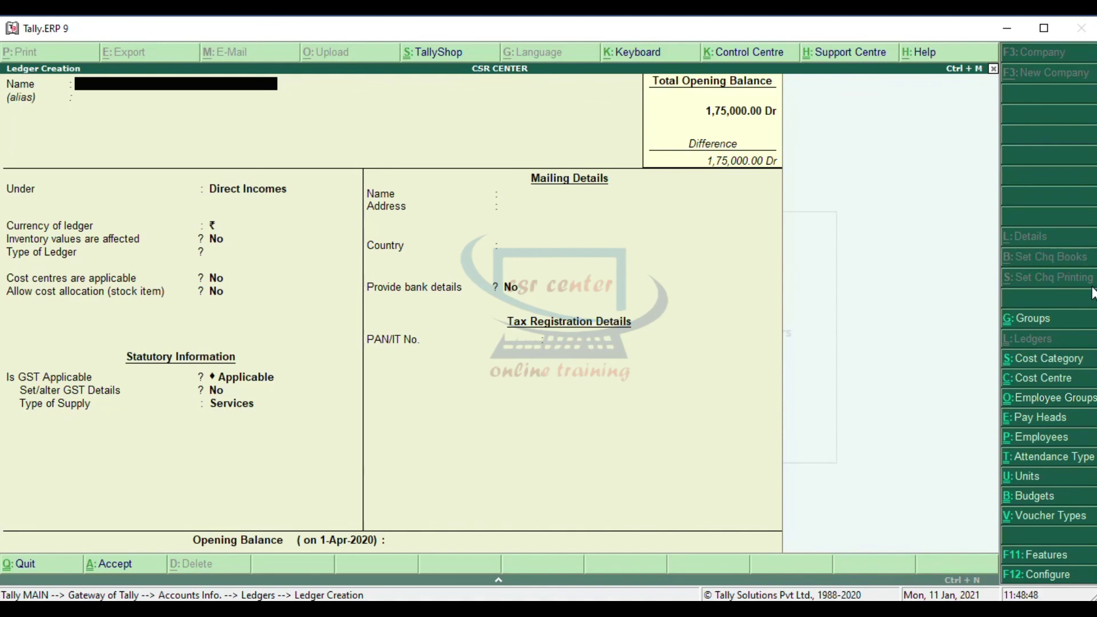
Step: Name a new ledger Maintainance Service Income, without an alias, and place it under the Direct Incomes group
{"action": "type", "text": "Maintainance Servi"}
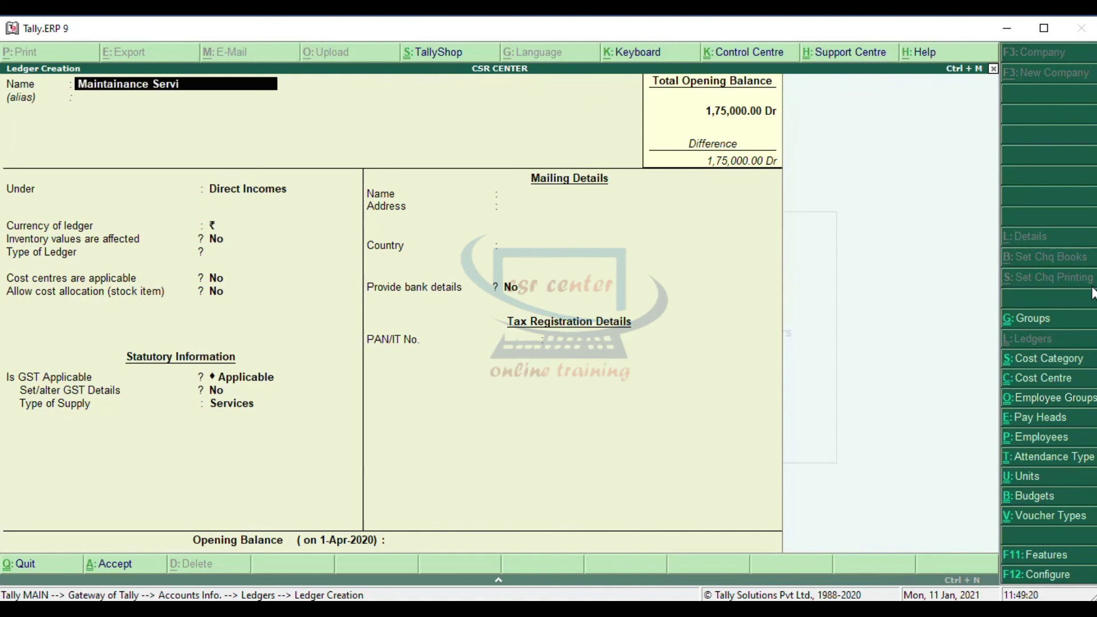
{"action": "type", "text": "ce Income"}
{"action": "key", "text": "Return"}
{"action": "key", "text": "Return"}
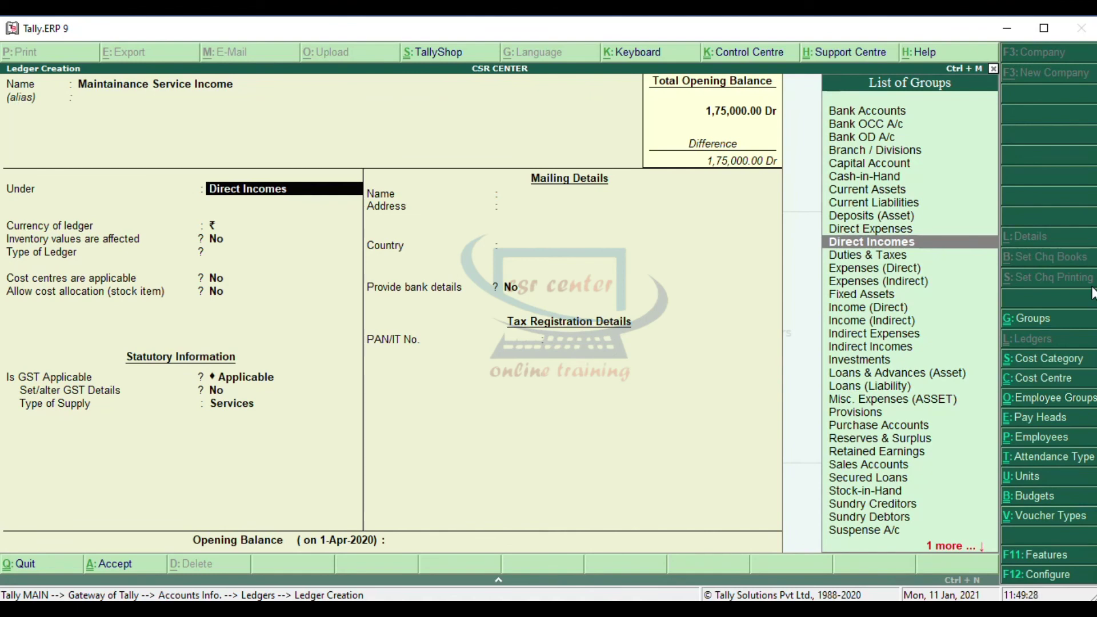
{"action": "key", "text": "Return"}
Step: Set the Maintainance Service Income ledger's type to Not Applicable, keeping inventory, cost centres and cost allocation at No
{"action": "key", "text": "Return"}
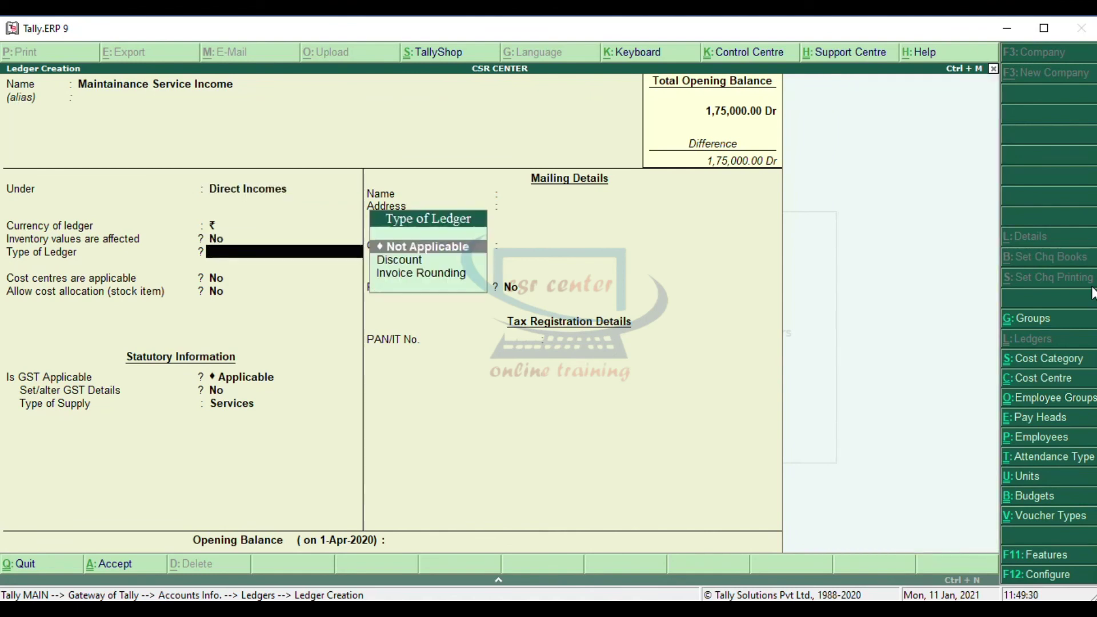
{"action": "key", "text": "Return"}
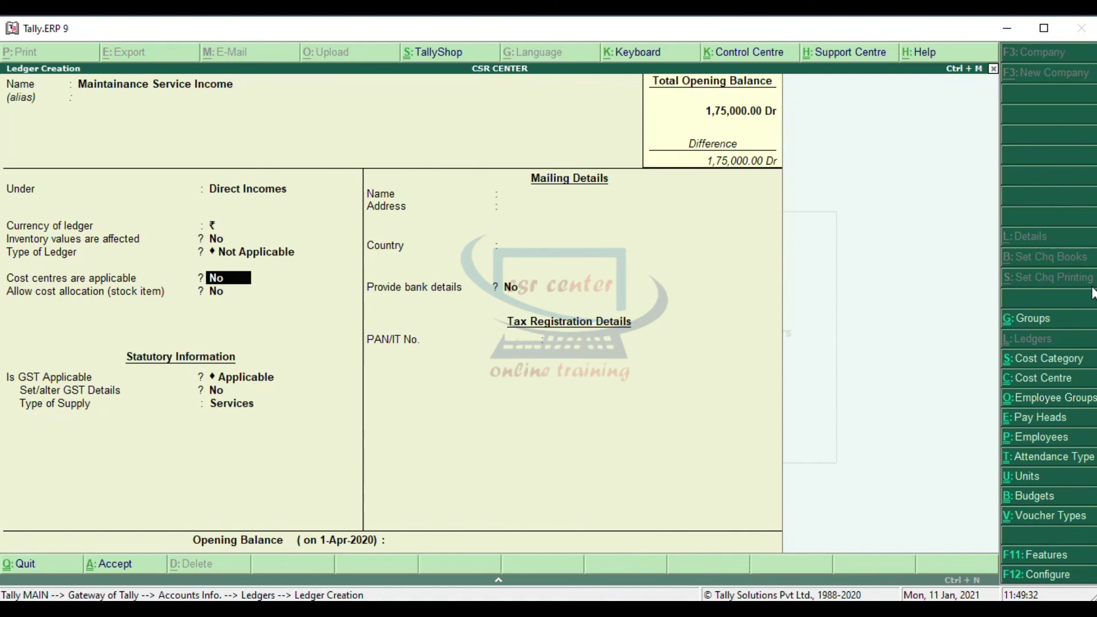
{"action": "key", "text": "Return"}
{"action": "key", "text": "Return"}
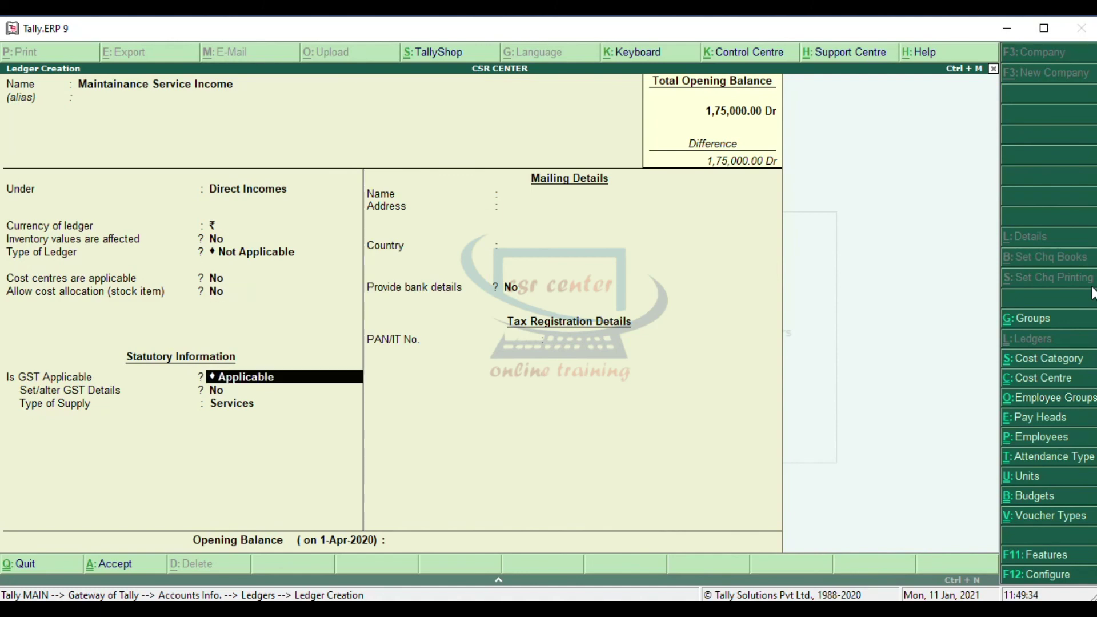
Step: Set GST applicability and assessable value inclusion to Not Applicable for Maintainance Service Income, and save it with bank details at No and no opening balance
{"action": "type", "text": "N"}
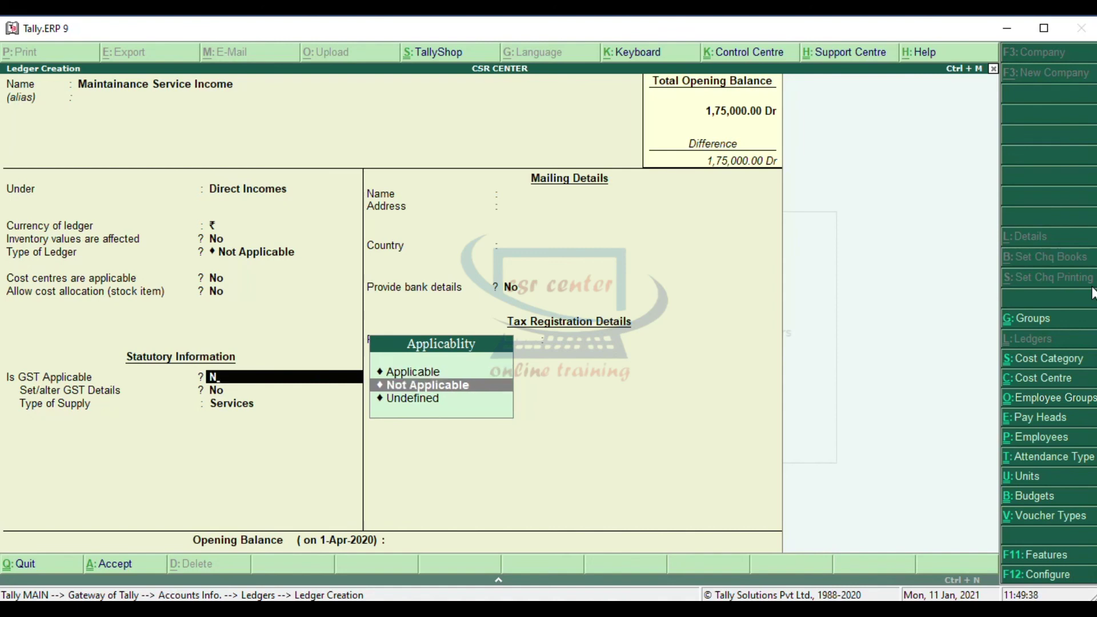
{"action": "key", "text": "Return"}
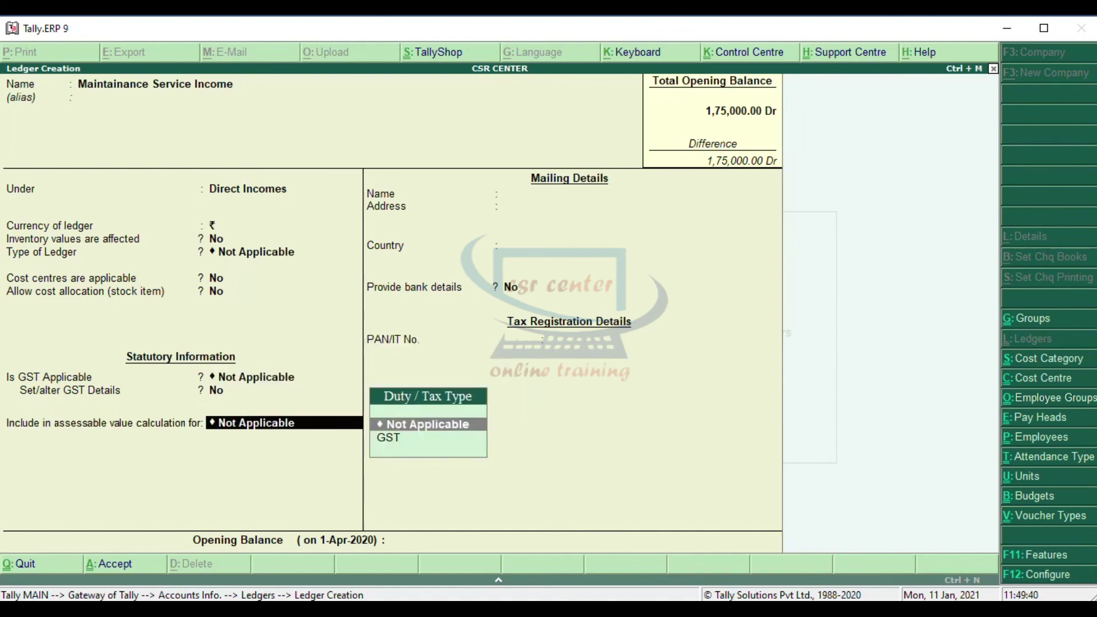
{"action": "key", "text": "Return"}
{"action": "key", "text": "Return"}
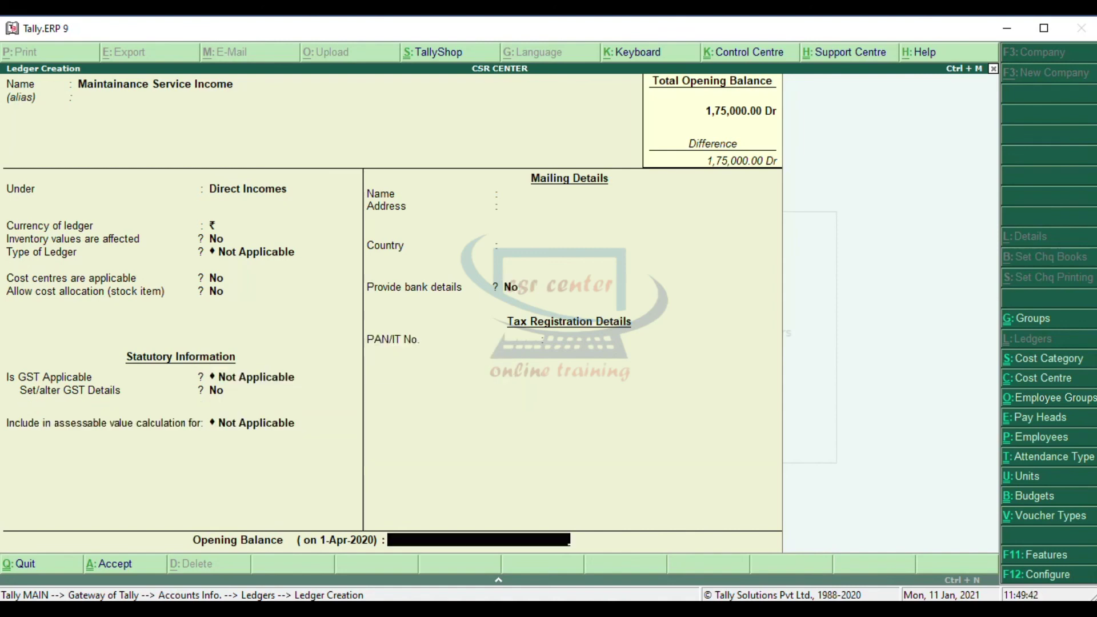
{"action": "key", "text": "Return"}
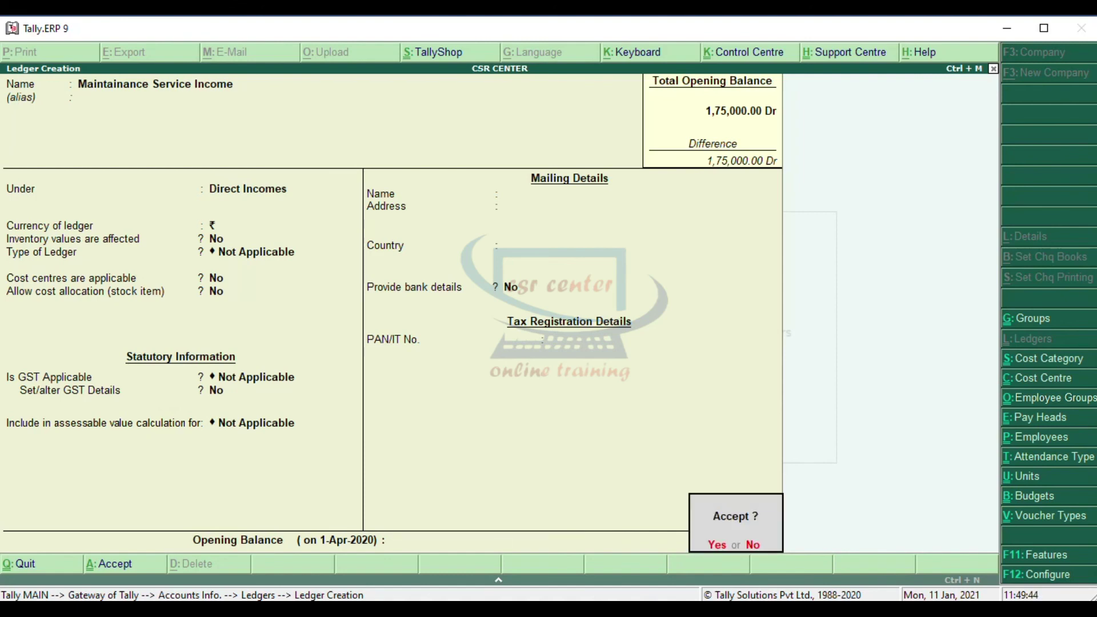
{"action": "key", "text": "y"}
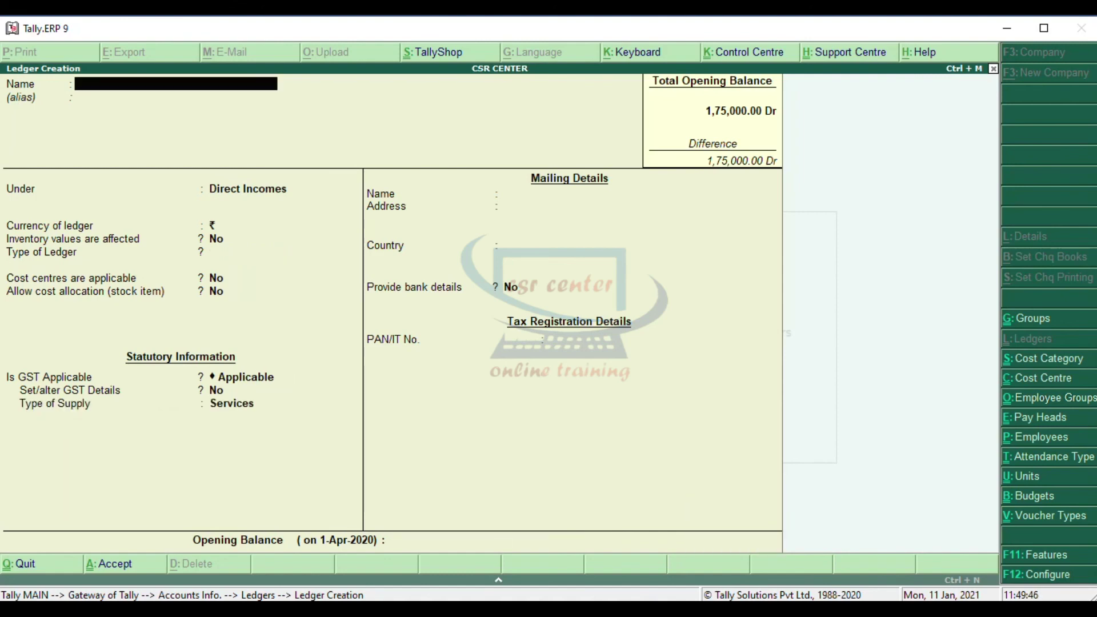